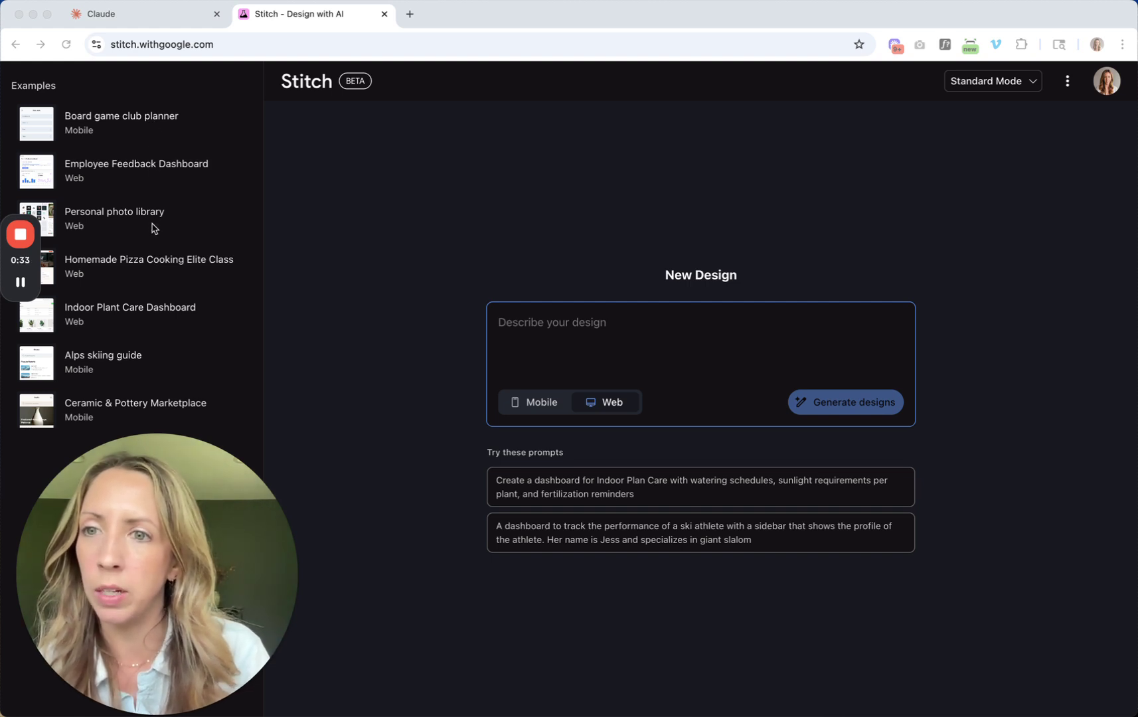
Step: Open the Employee Feedback Dashboard example, review its prompt history and generated design, and return to the home page
click(145, 166)
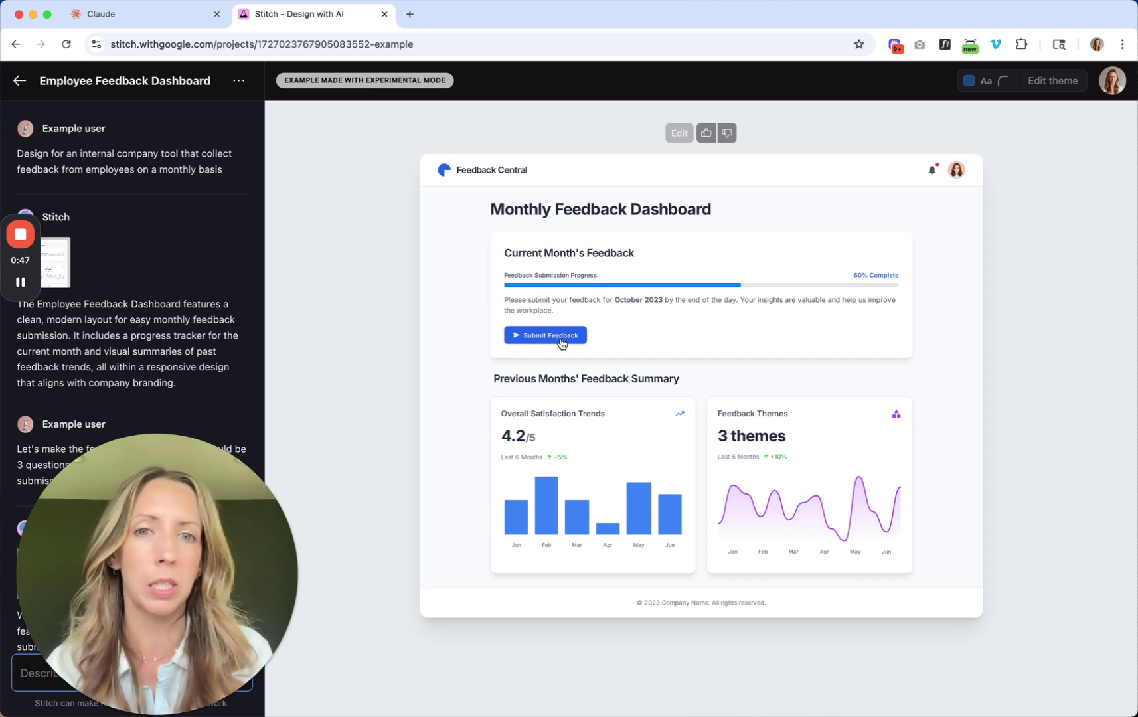
scroll(240, 264, down, 10)
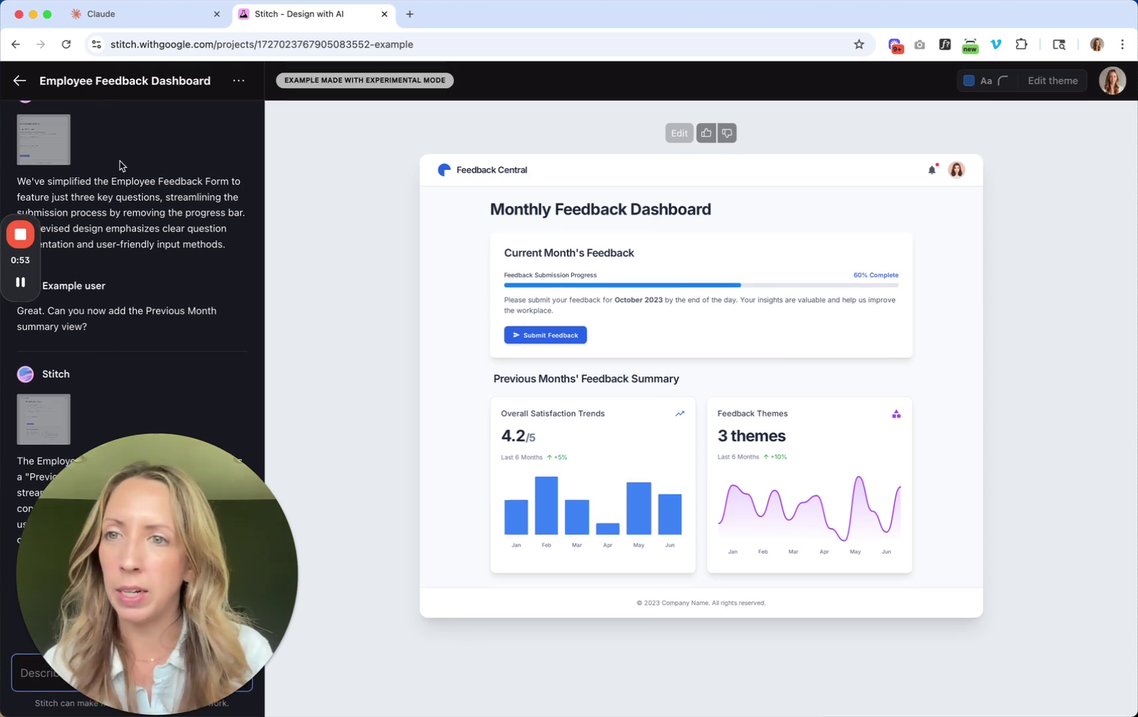
drag(130, 449, 947, 462)
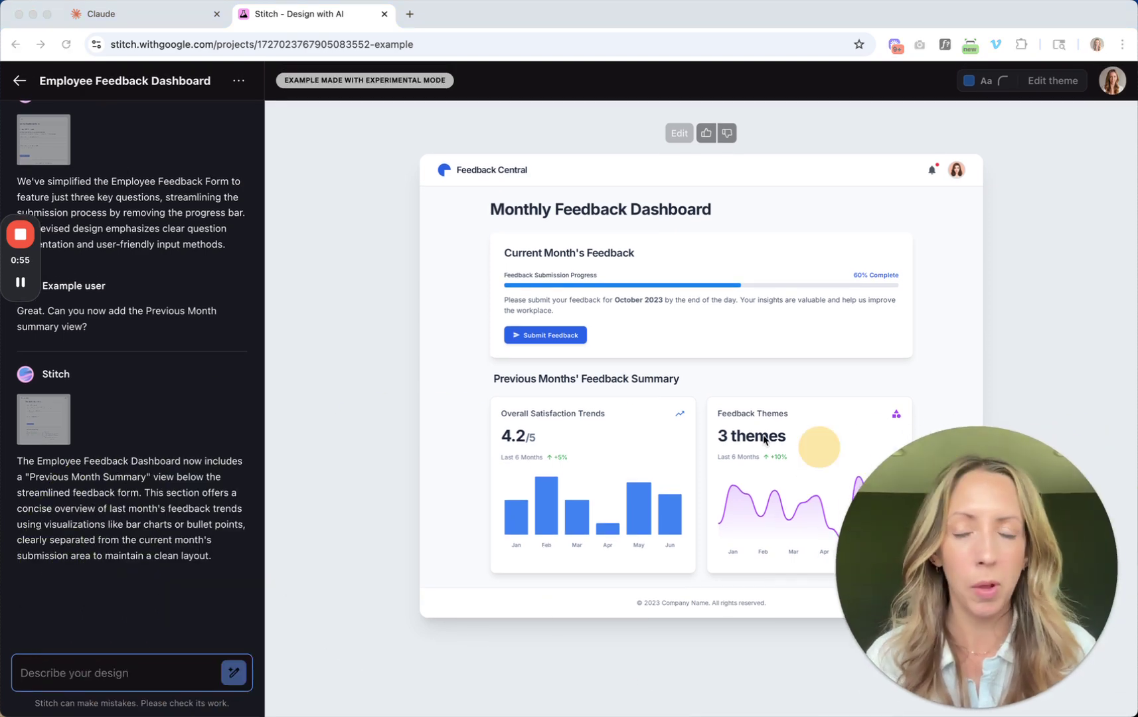
scroll(101, 161, up, 7)
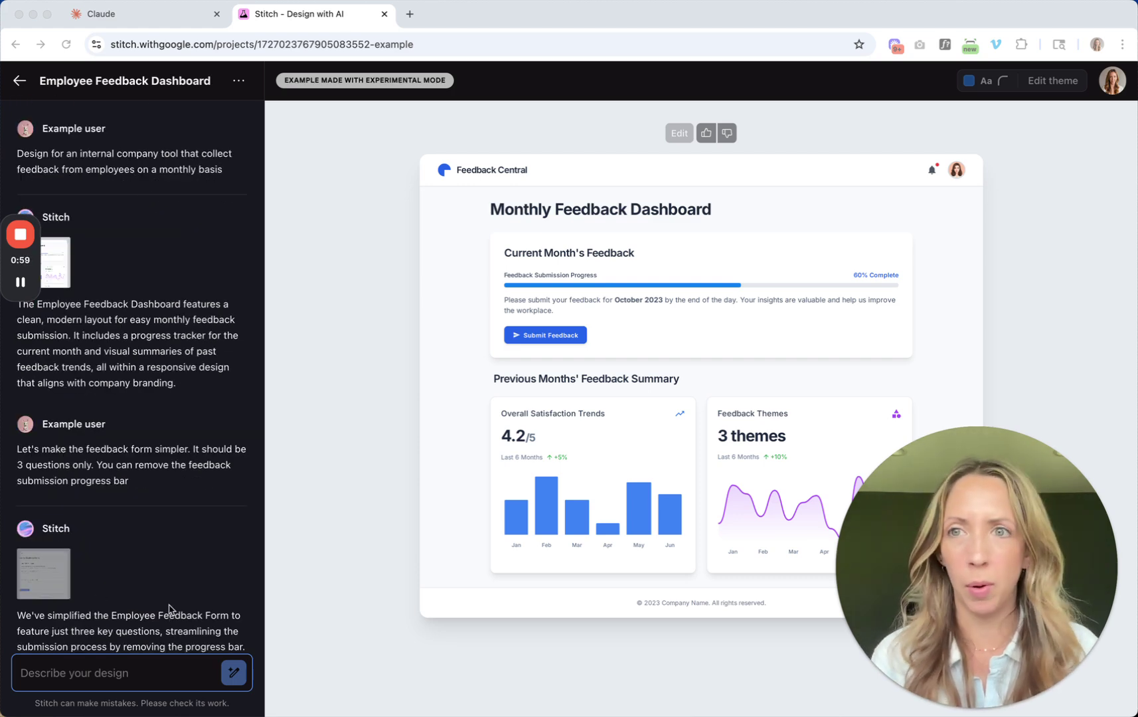
click(19, 80)
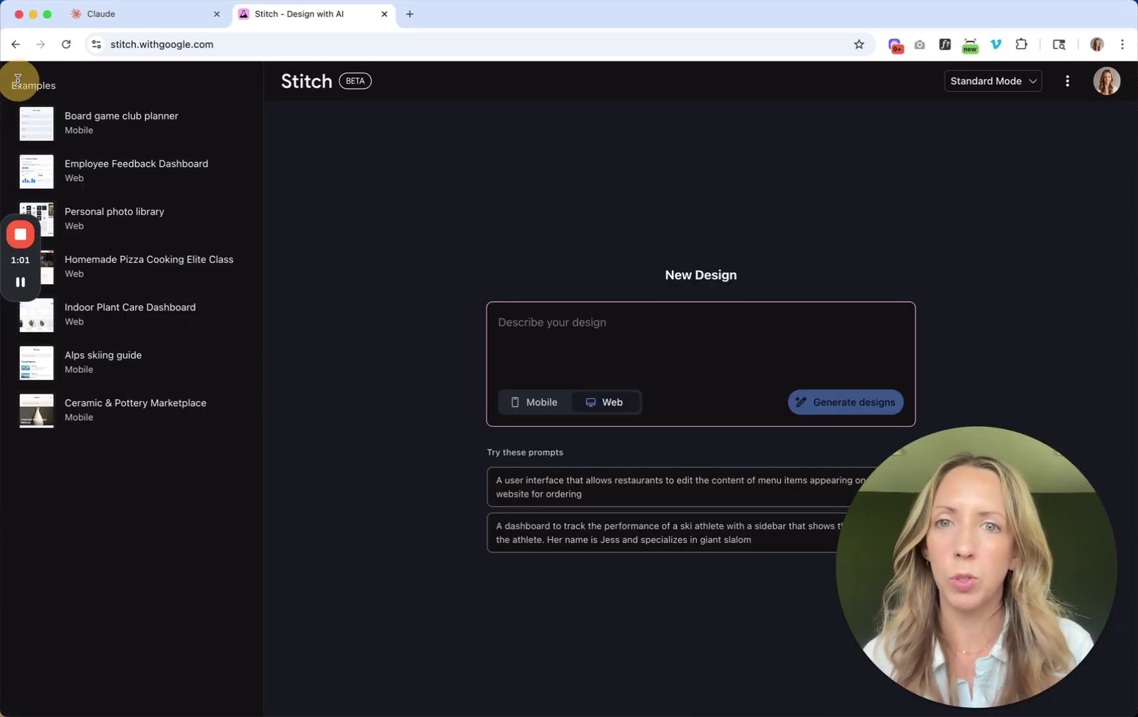
Step: Switch to Claude and request an AI prototyping prompt for a Harvest-replacing freelancer app: time tracking, weekly time sheets, project/client management, basic invoicing, plus improvement questions
click(156, 20)
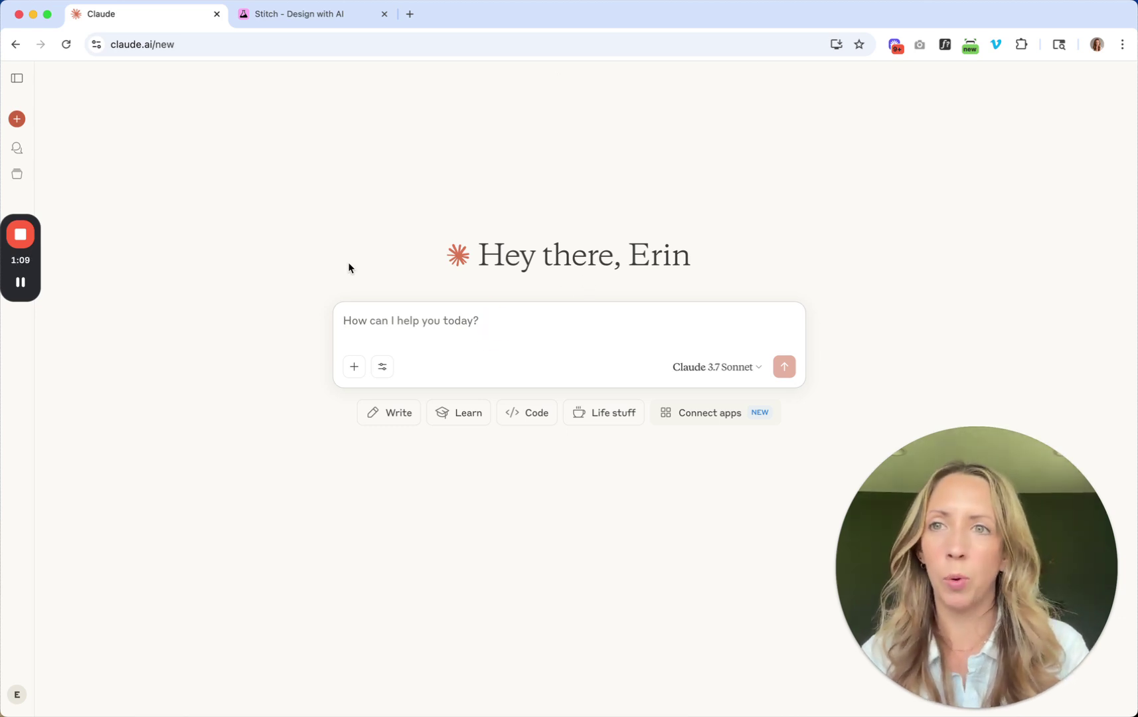
text(Write a prompt for an AI prototyping tool that will create initial designs for a time tracking tool that replaces Harvest. Our target audience will be freelancers. The app should include time tracking, weekly time sheets, project/client management, and basic invoicing capabilities. Ask my questions to improve the prompt.)
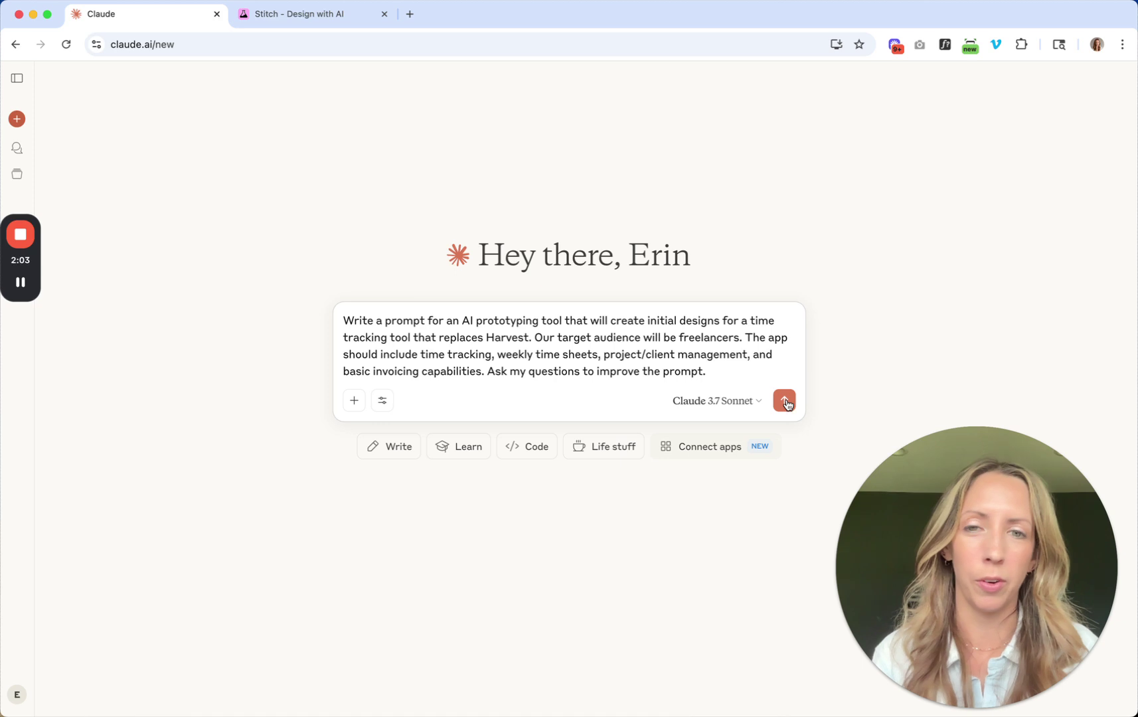
click(785, 401)
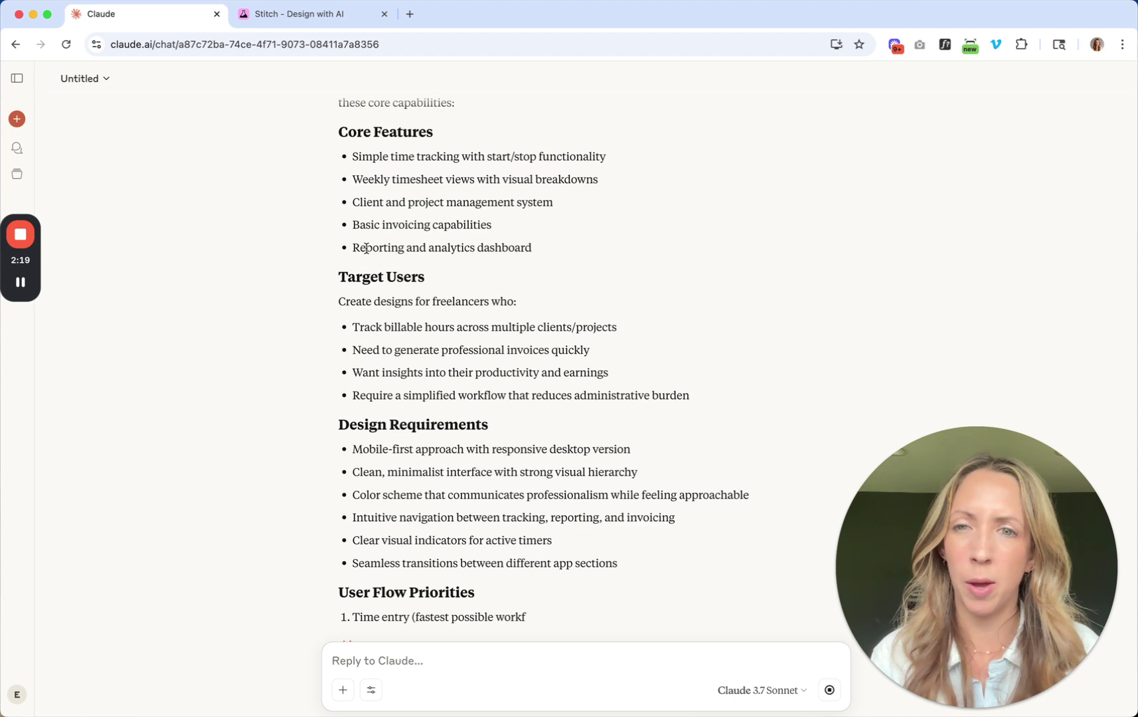
Step: Review the generated prompt's core features, target users, design requirements and user flow priorities, as well as the follow-up questions
click(359, 250)
drag(359, 251, 558, 251)
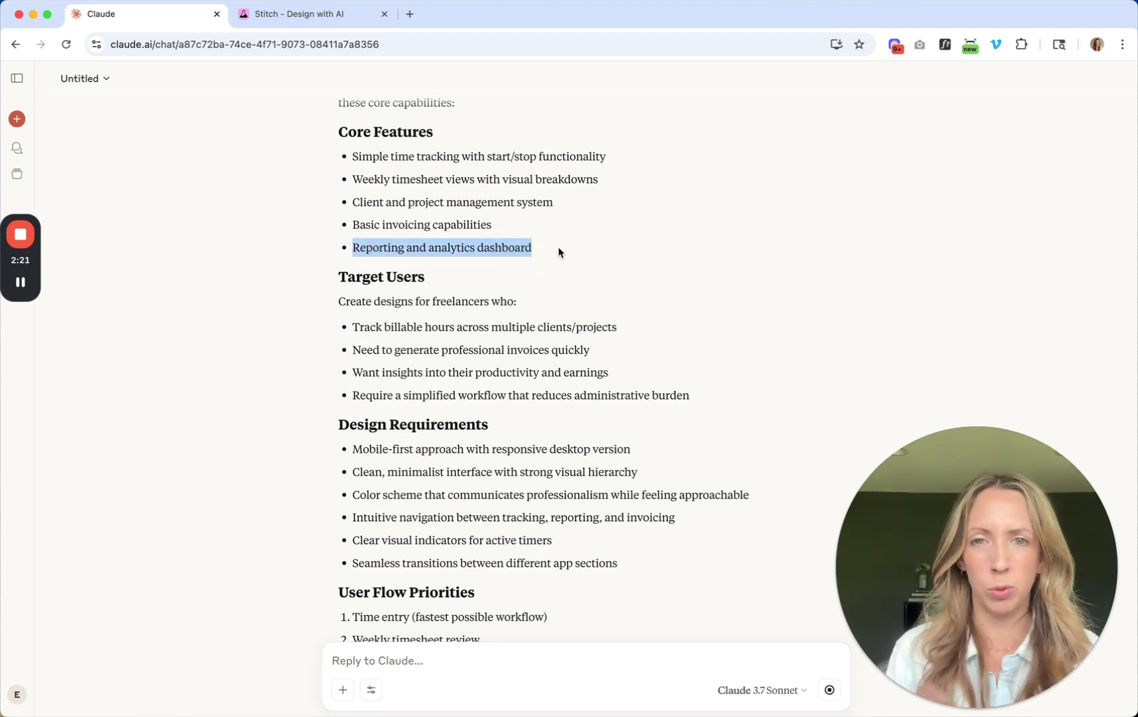
click(559, 249)
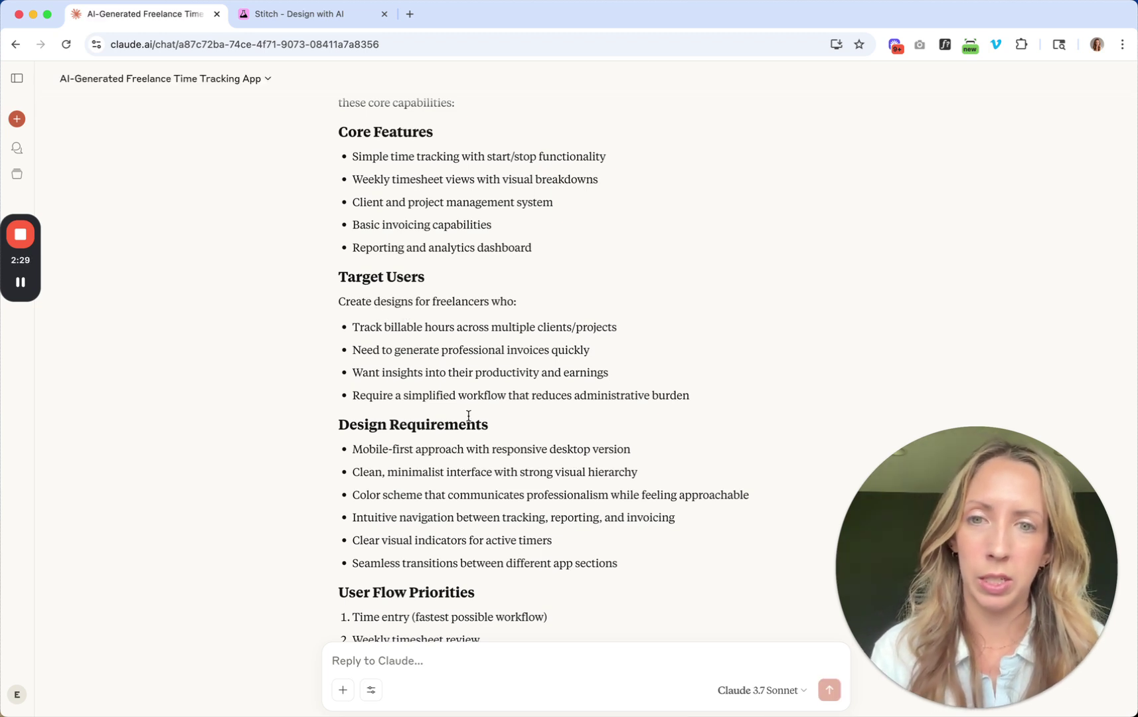
scroll(554, 570, down, 3)
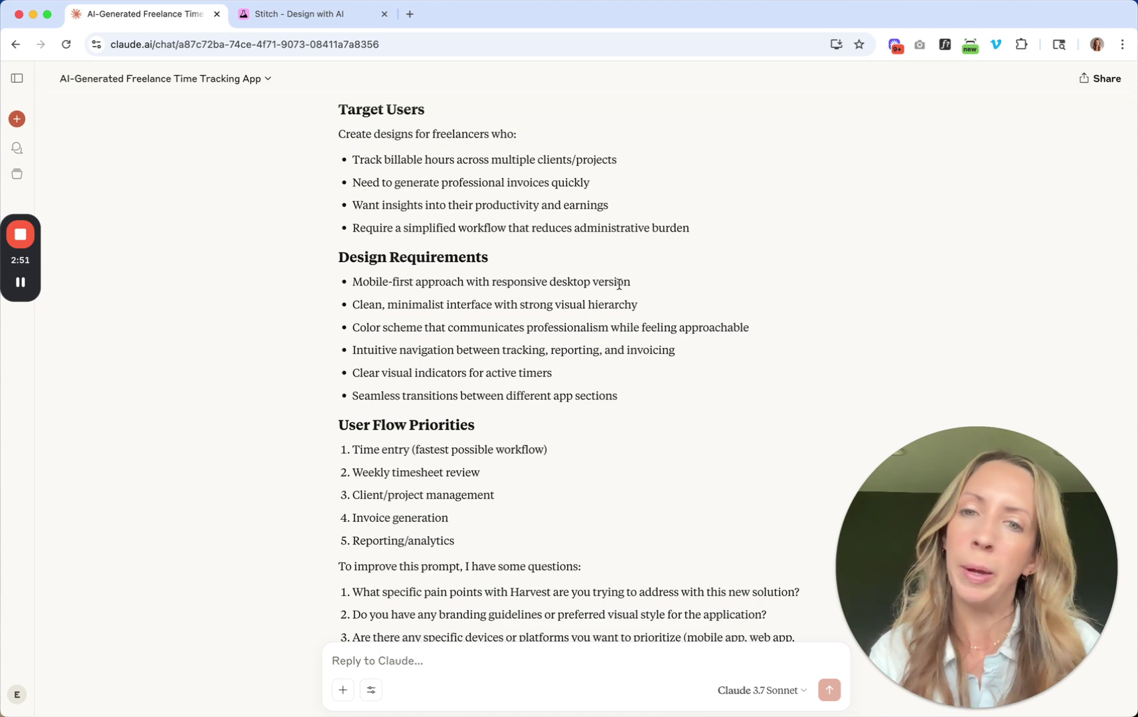
scroll(502, 406, down, 2)
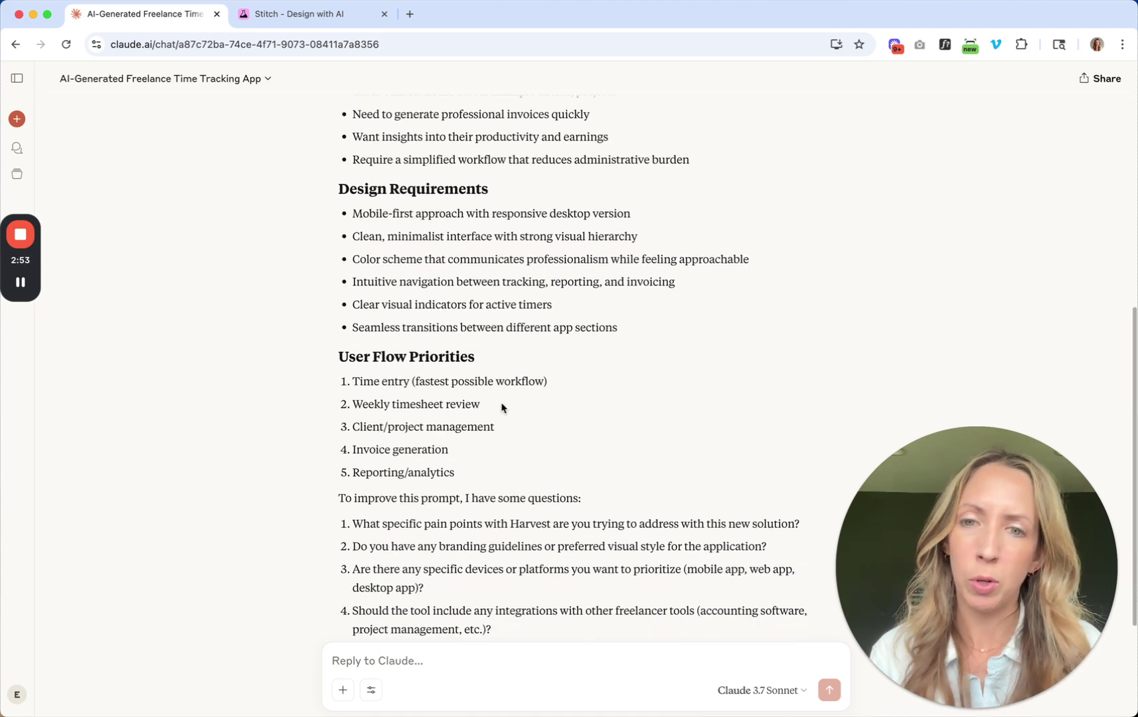
scroll(503, 406, down, 3)
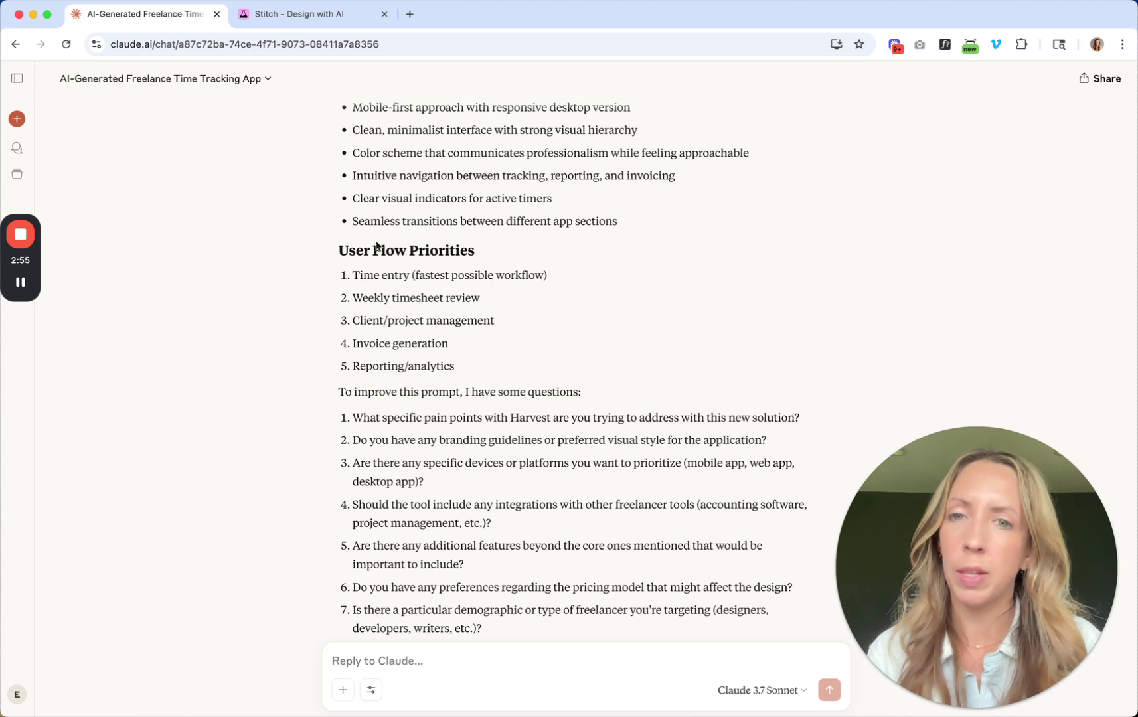
scroll(423, 387, down, 2)
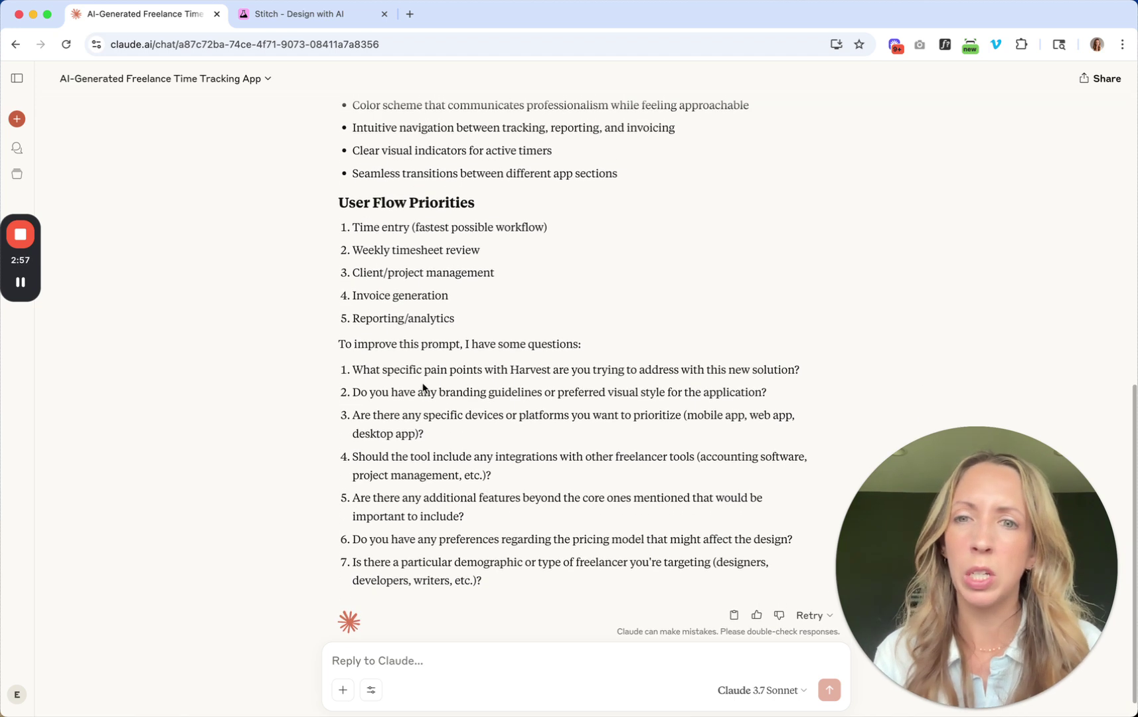
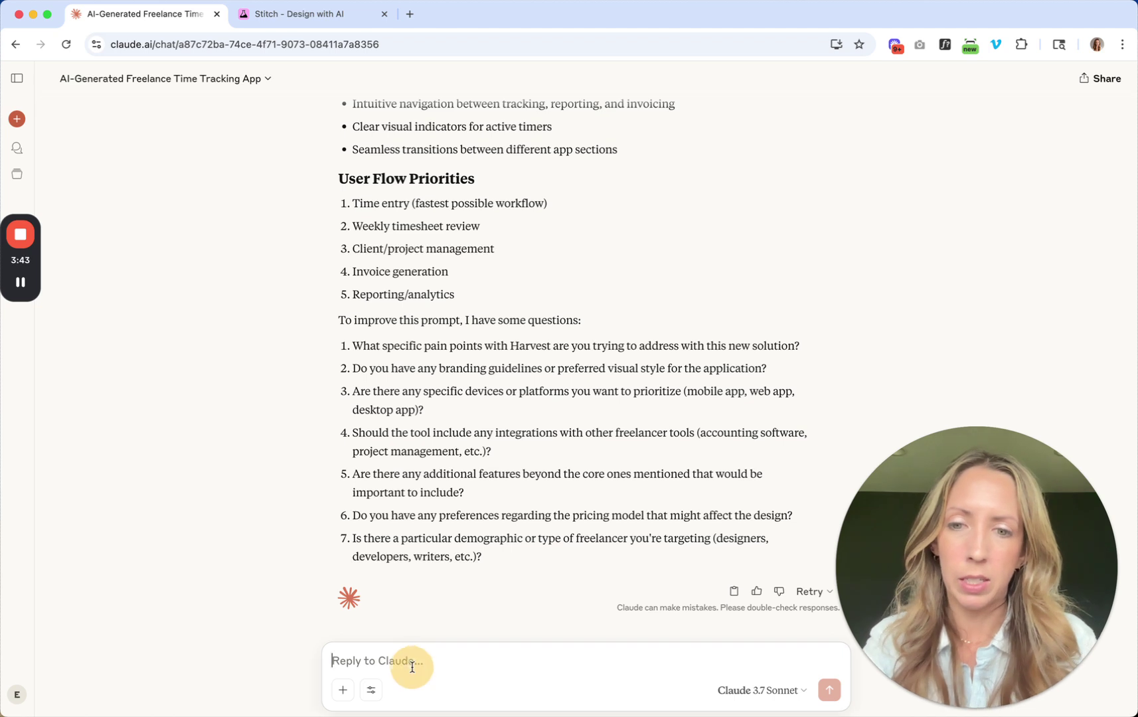
Step: Begin the reply with "Please update the prompt to include visual design requirements for support light and dark mode and"
text(Please )
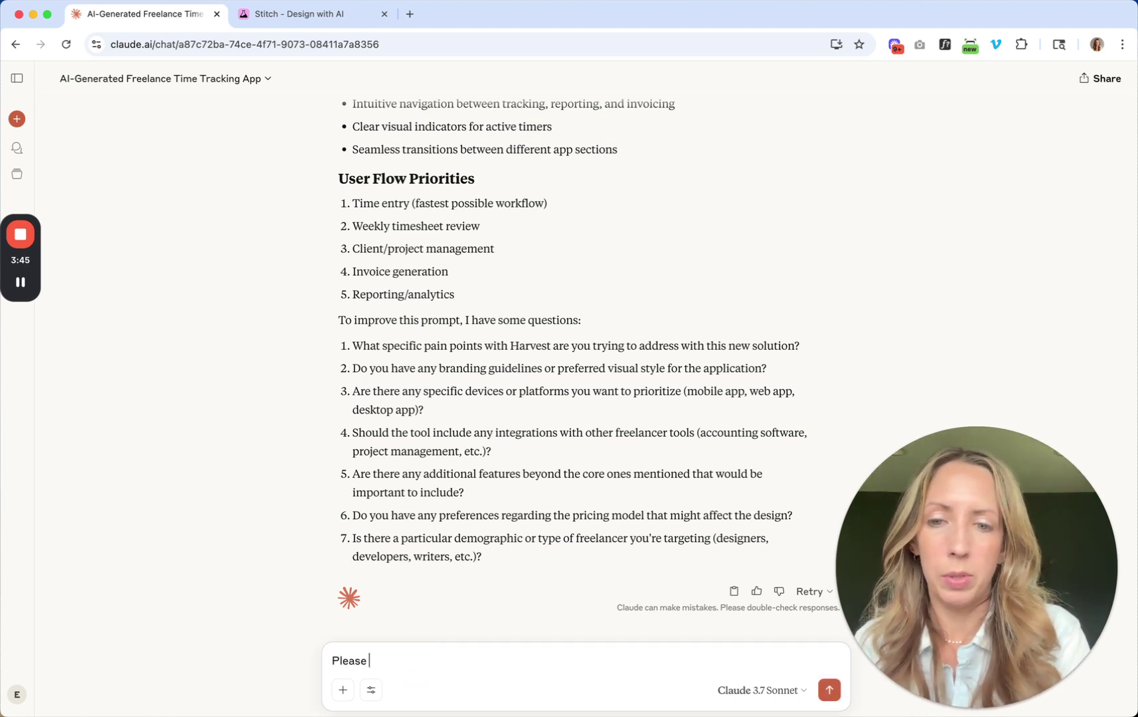
text(update the prompt to )
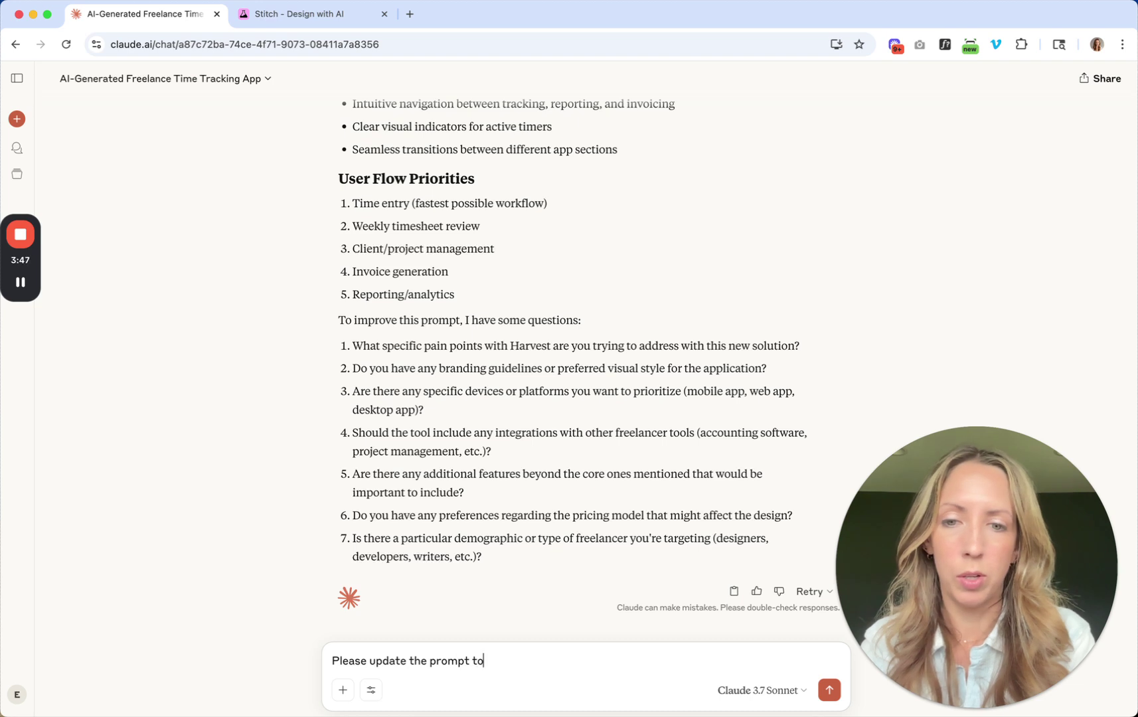
text(include )
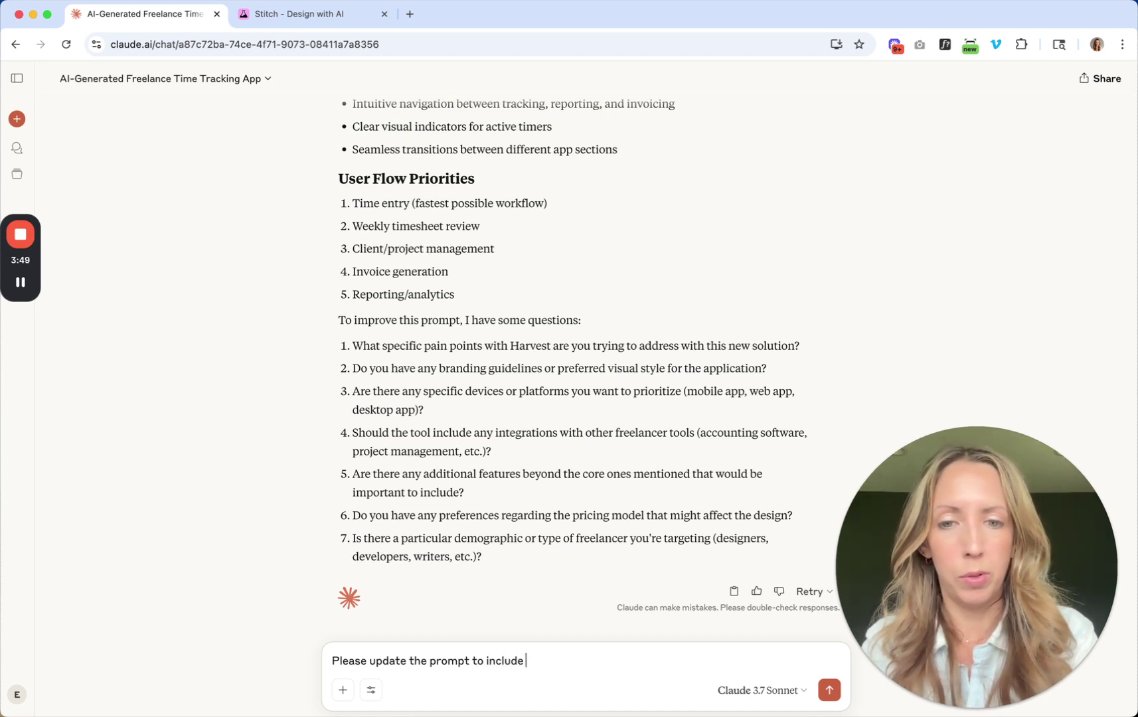
text(visu)
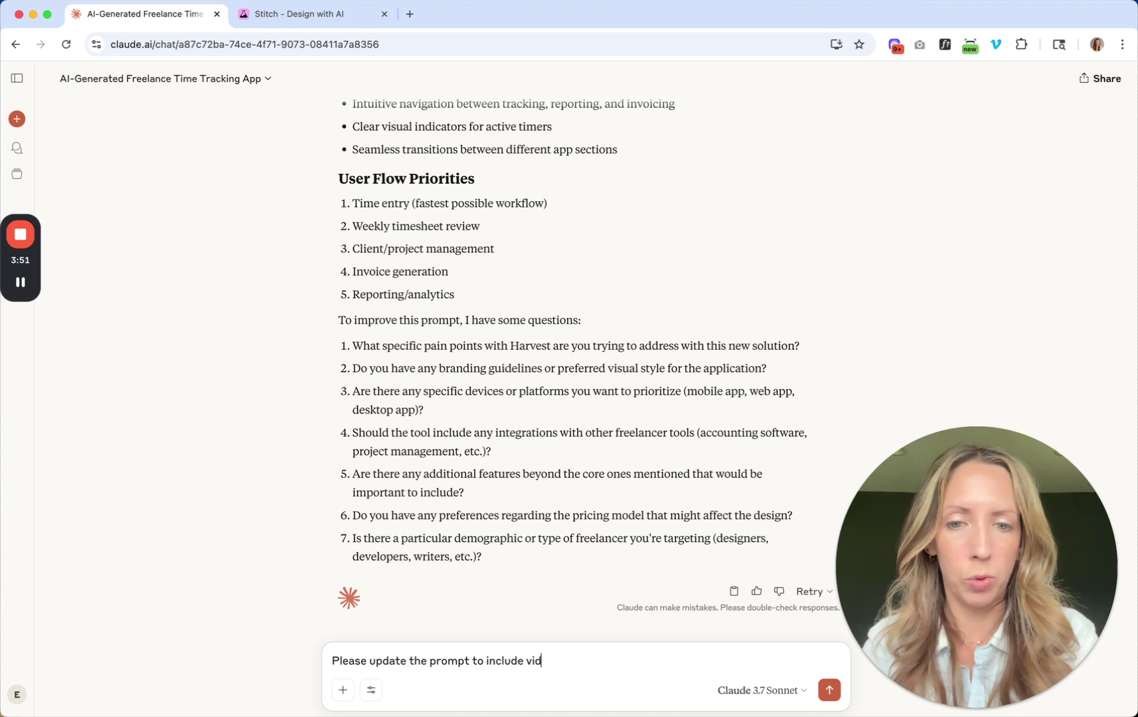
text(al design guid)
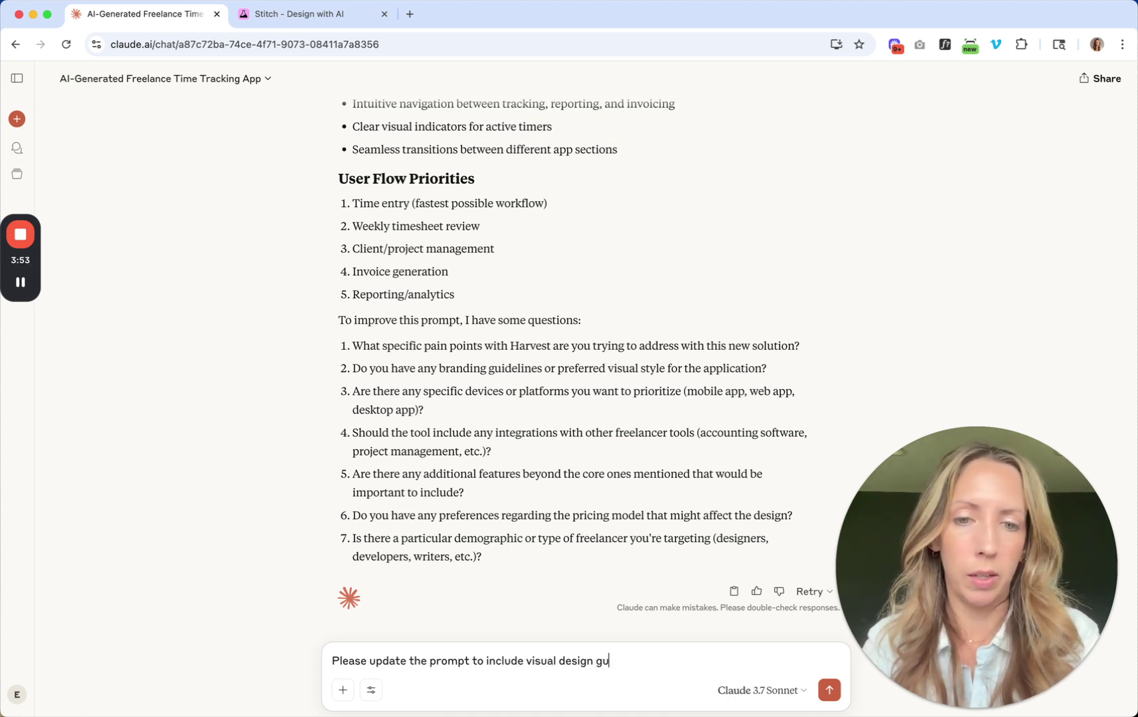
key(BackSpace)
key(BackSpace)
key(BackSpace)
key(BackSpace)
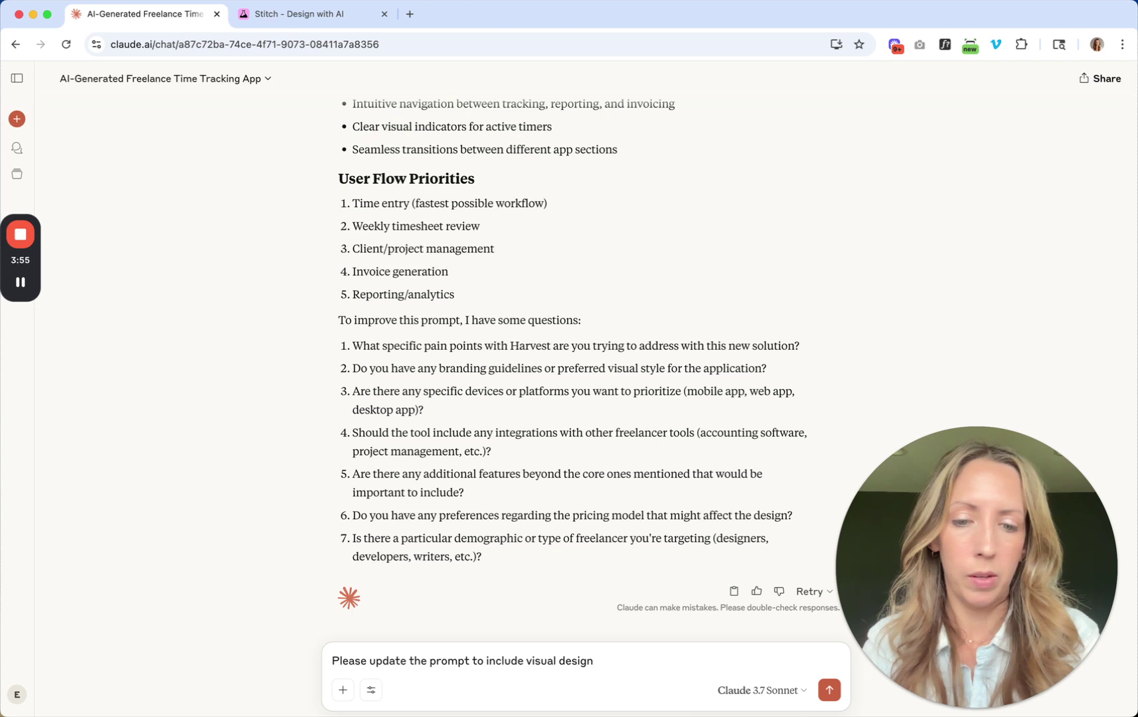
text(guidelines)
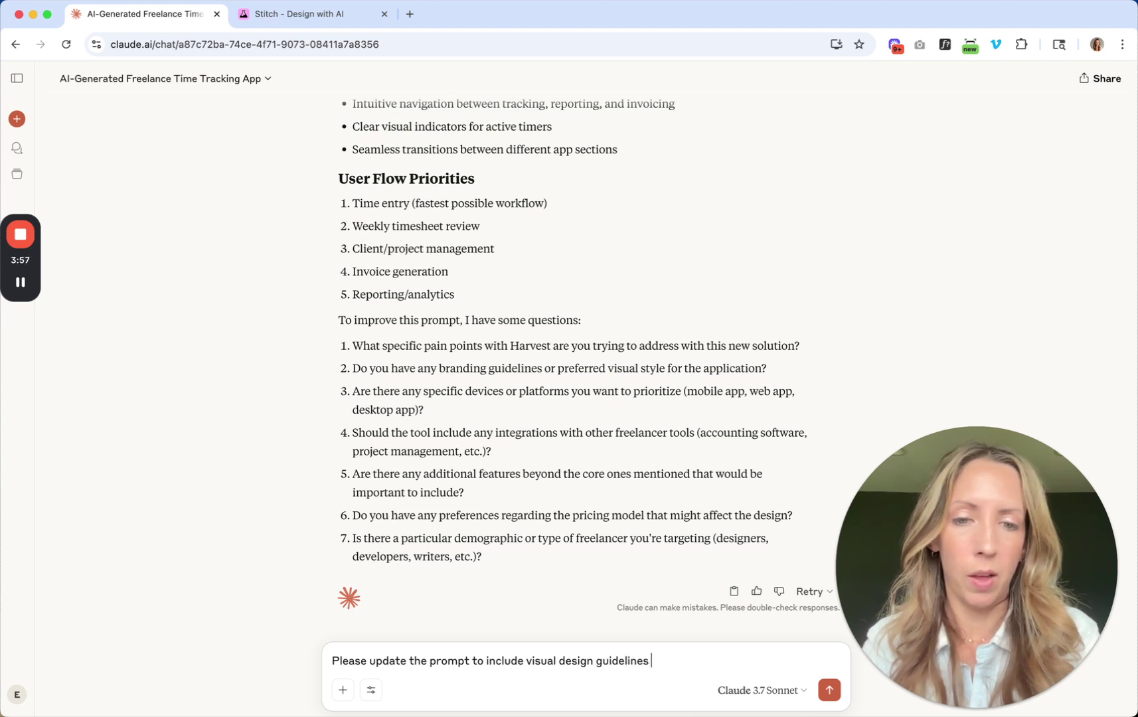
key(BackSpace)
key(BackSpace)
key(BackSpace)
key(BackSpace)
key(BackSpace)
key(BackSpace)
key(BackSpace)
key(BackSpace)
key(BackSpace)
key(BackSpace)
key(BackSpace)
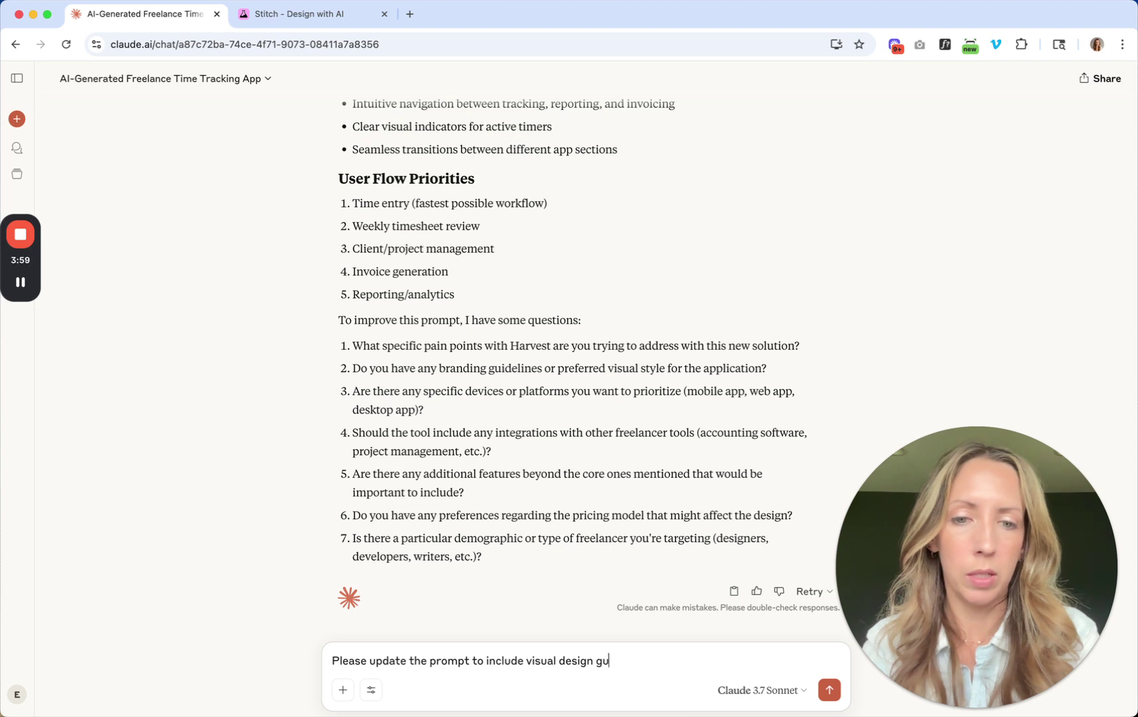
text(requirements)
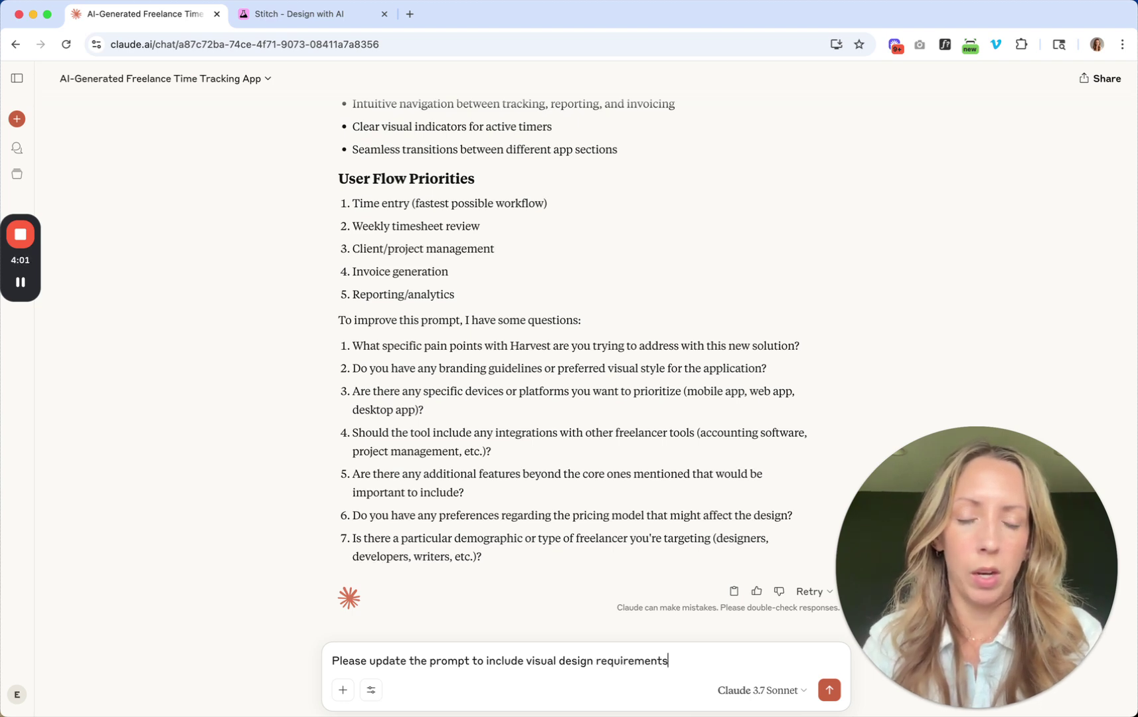
text( tor su)
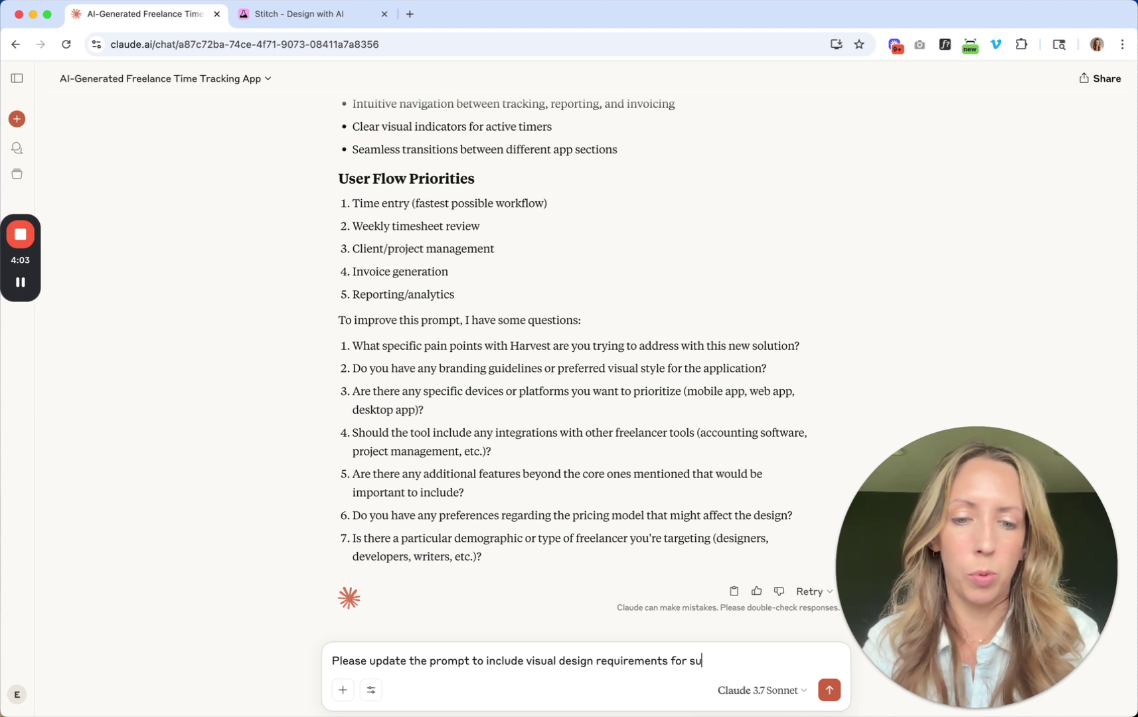
text(pport light and dark mod)
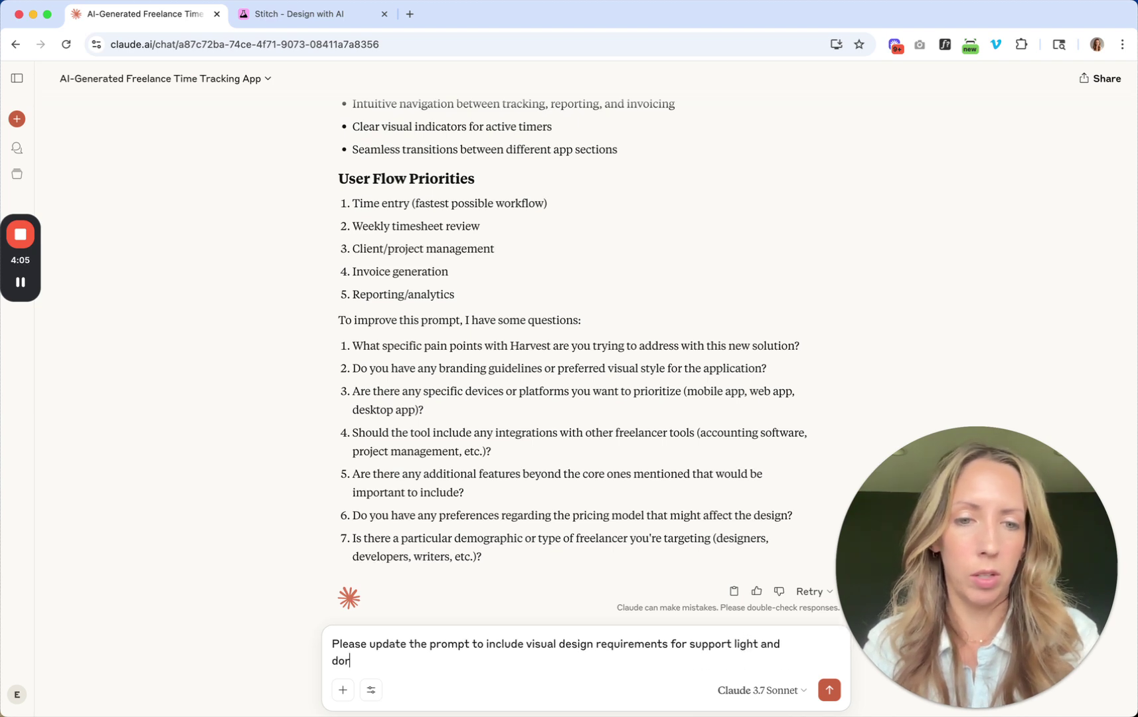
text(e and )
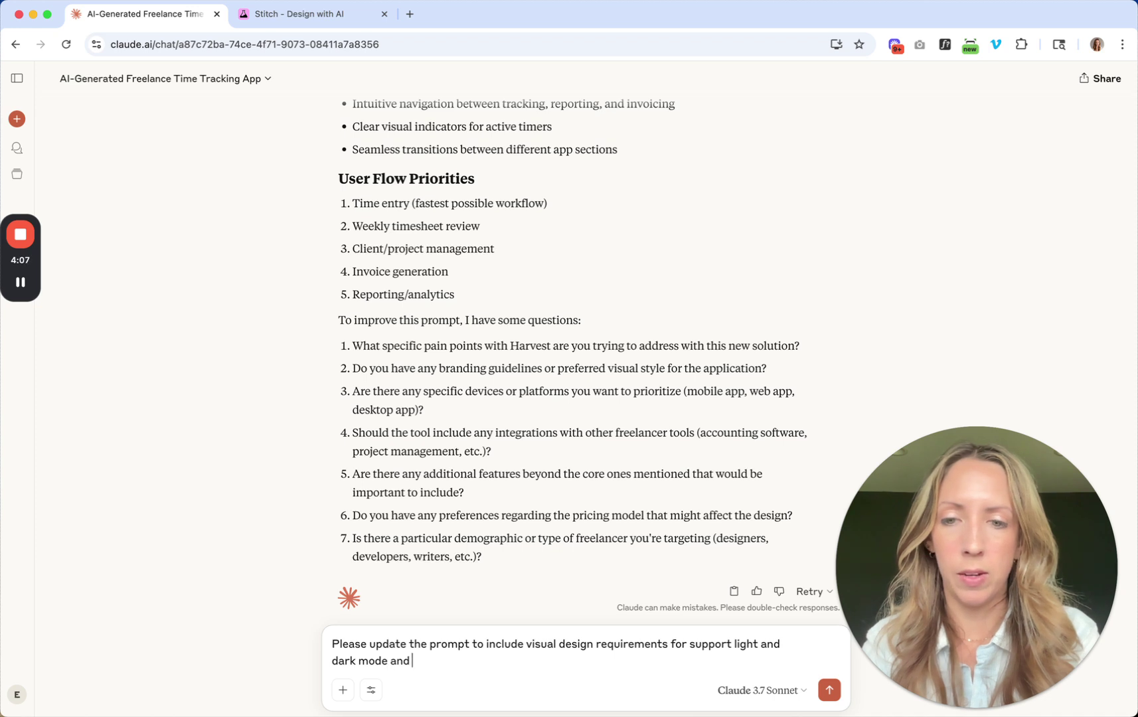
Step: Continue the reply with "use a trendy green color for the primary CTAs and other brand elements."
text(use a trendy b)
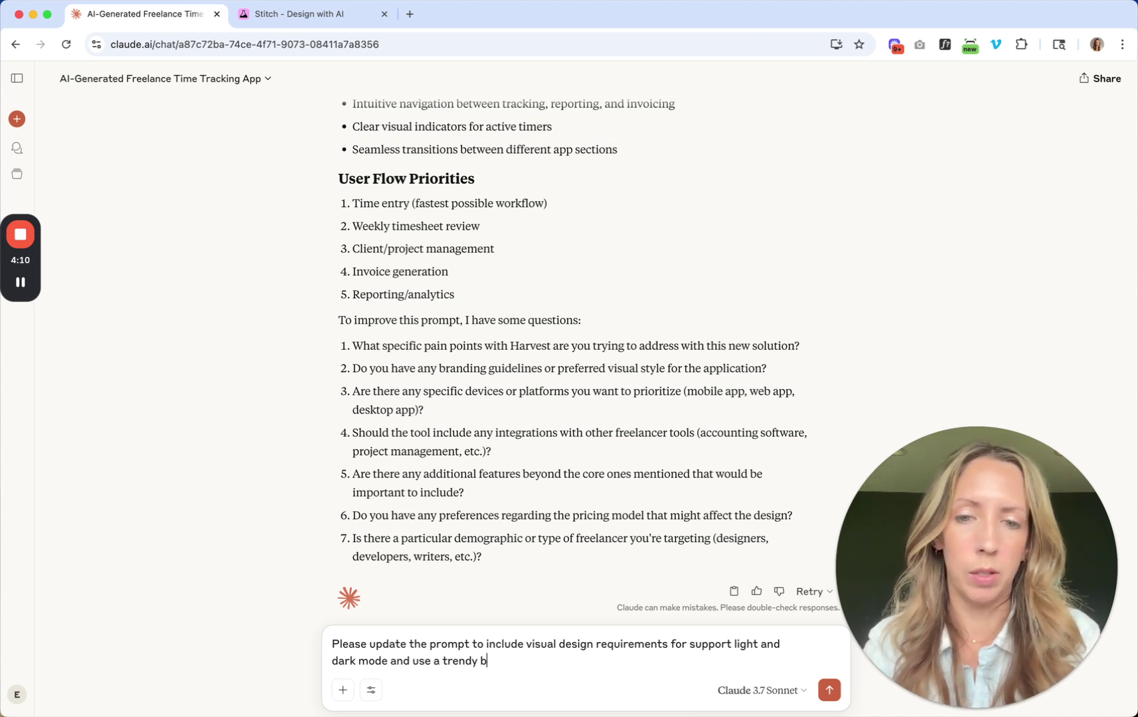
key(BackSpace)
text(green color fro)
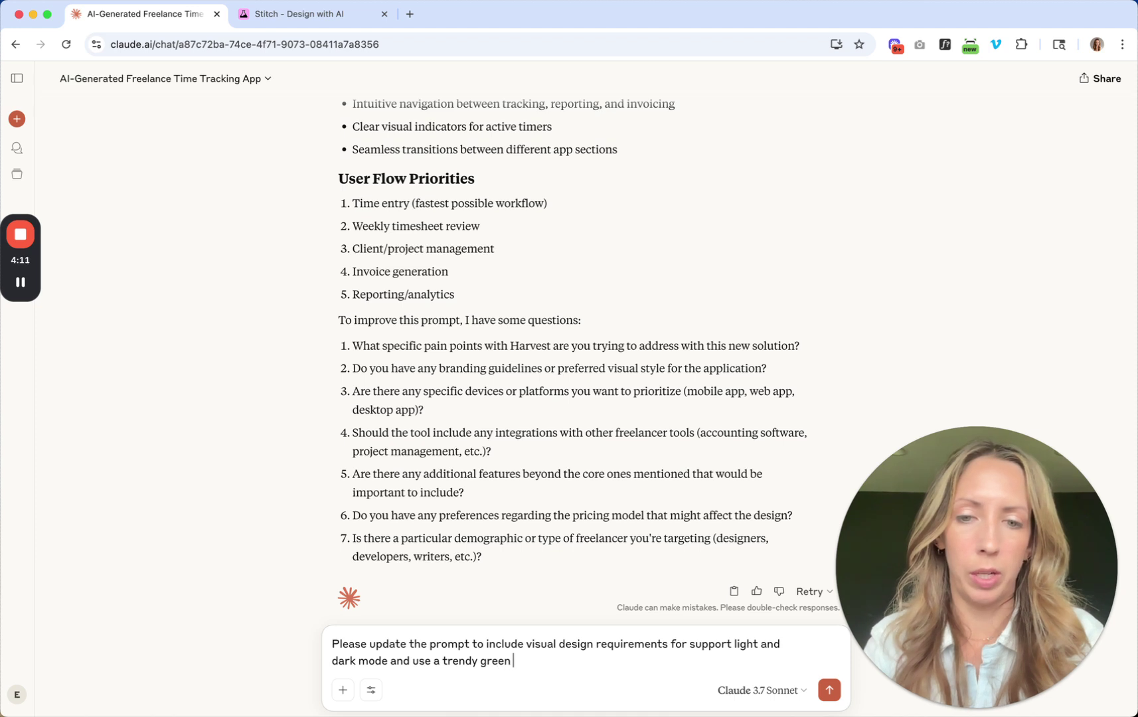
key(BackSpace)
key(BackSpace)
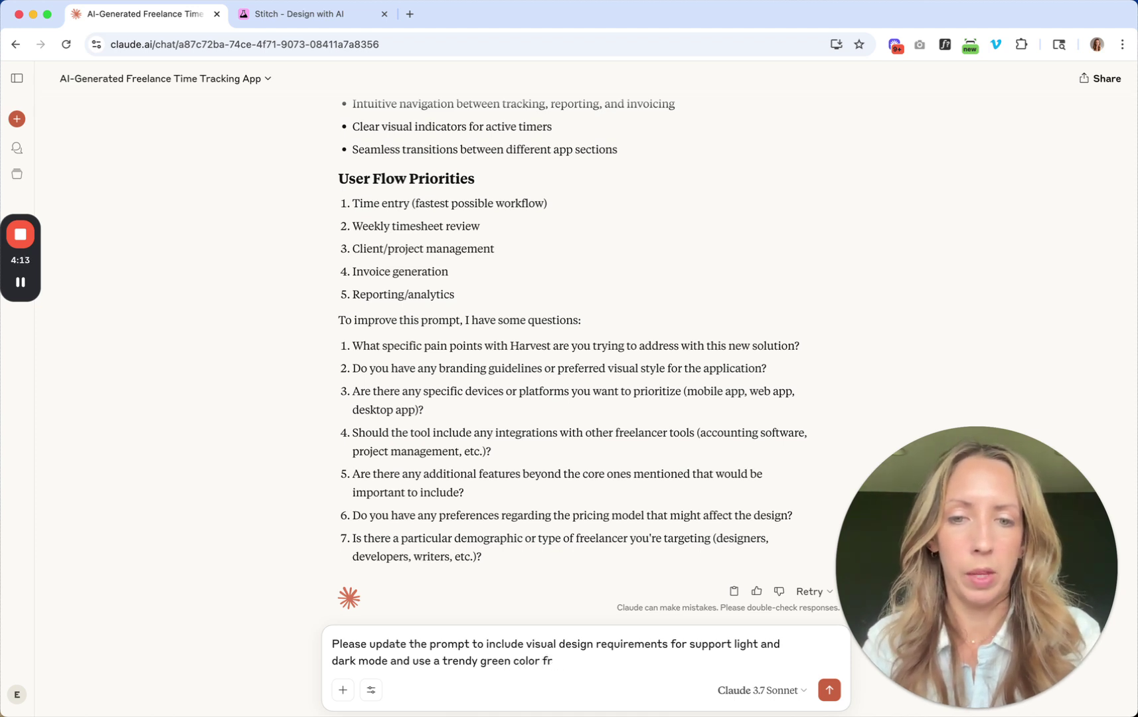
text(or the primary CTA)
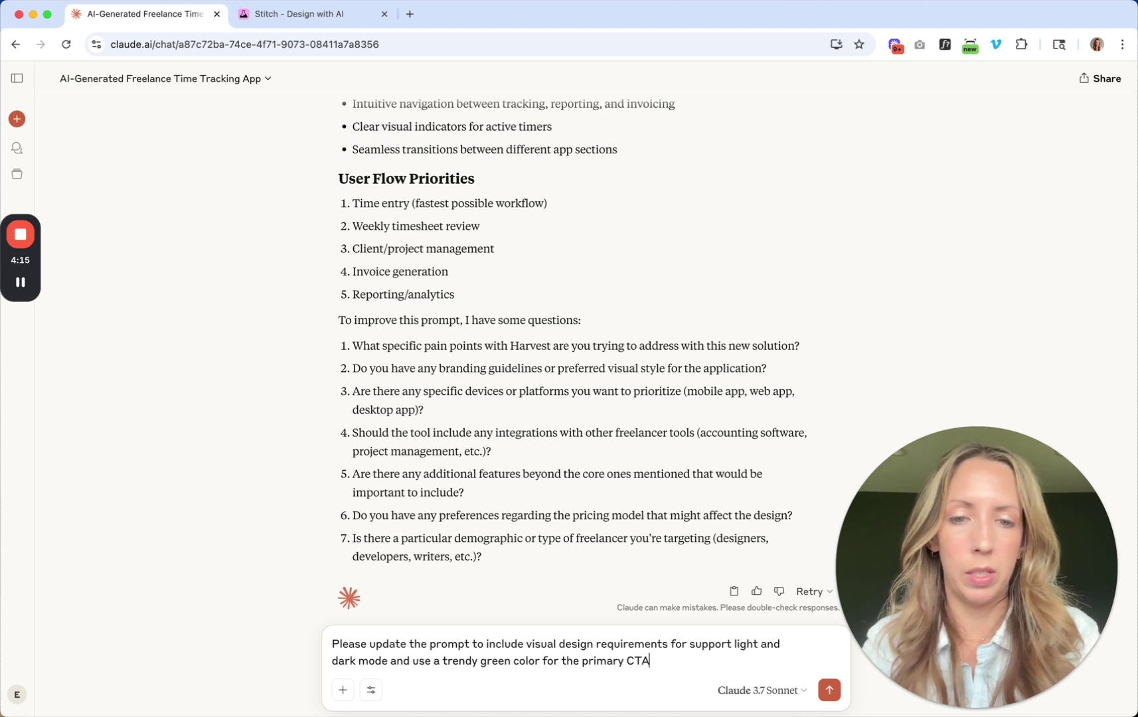
text(s and style s)
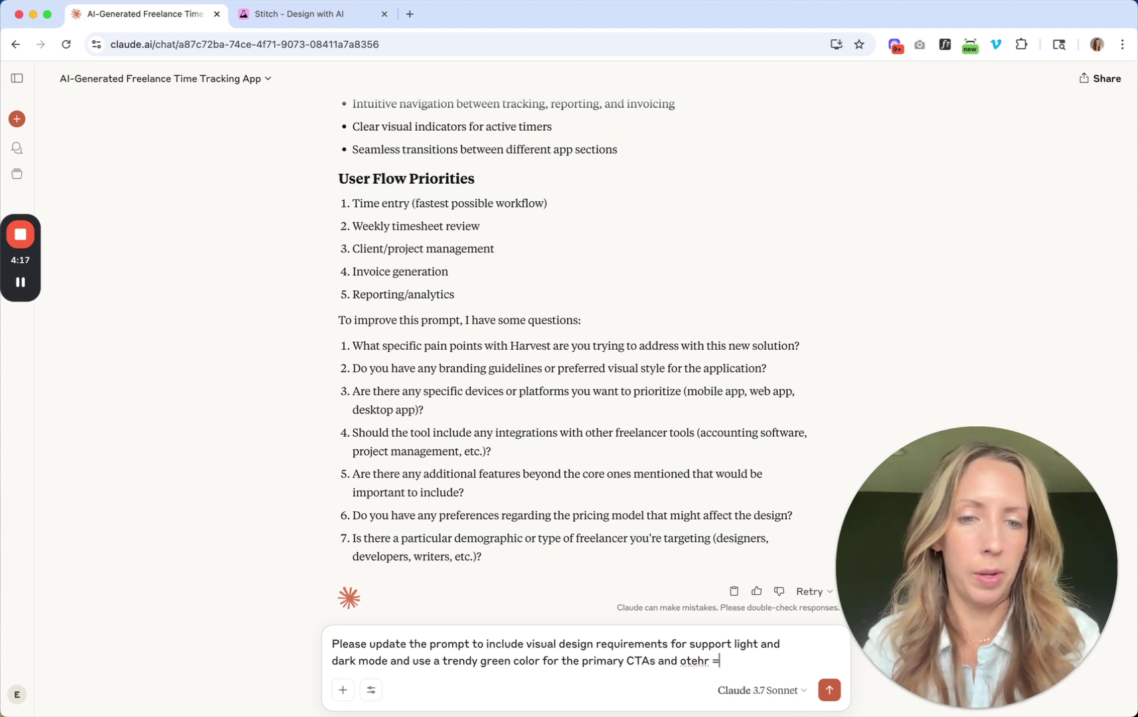
key(BackSpace)
key(BackSpace)
key(BackSpace)
key(BackSpace)
key(BackSpace)
key(BackSpace)
key(BackSpace)
text(other brand elements.)
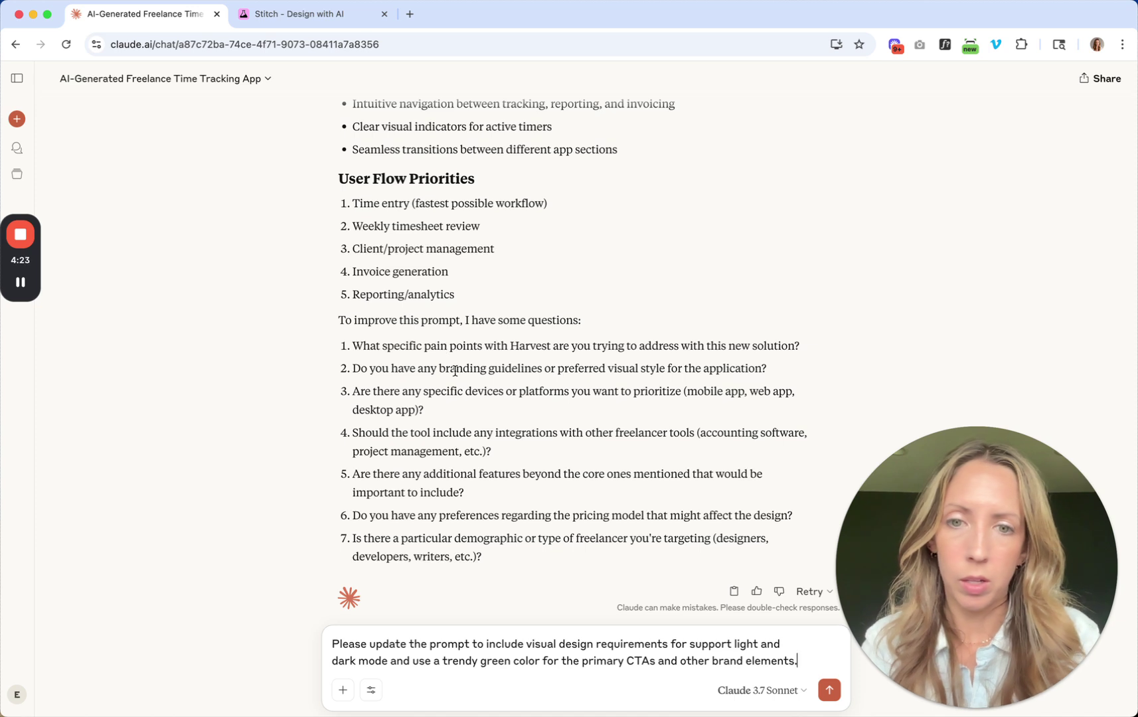
Step: Add a second paragraph "Also include a requirement to support integrating with bookkeeping tools for accounting and tax needs." and send the reply
key(shift+Return)
key(shift+Return)
text(A)
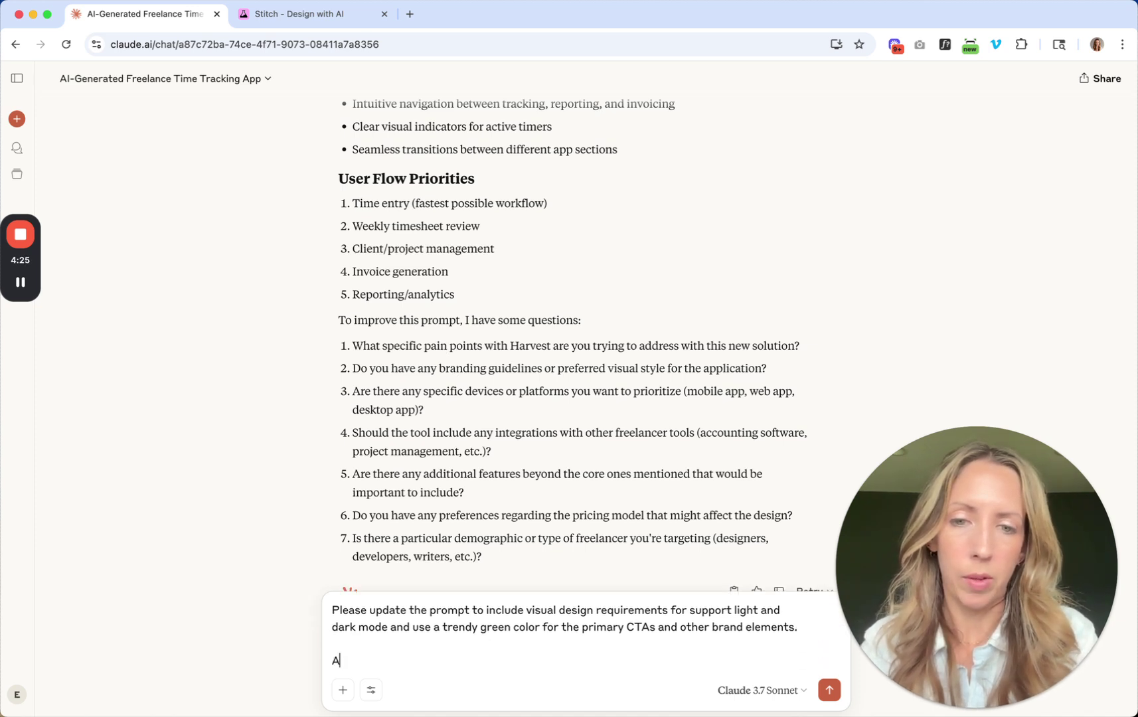
text(lso include a req)
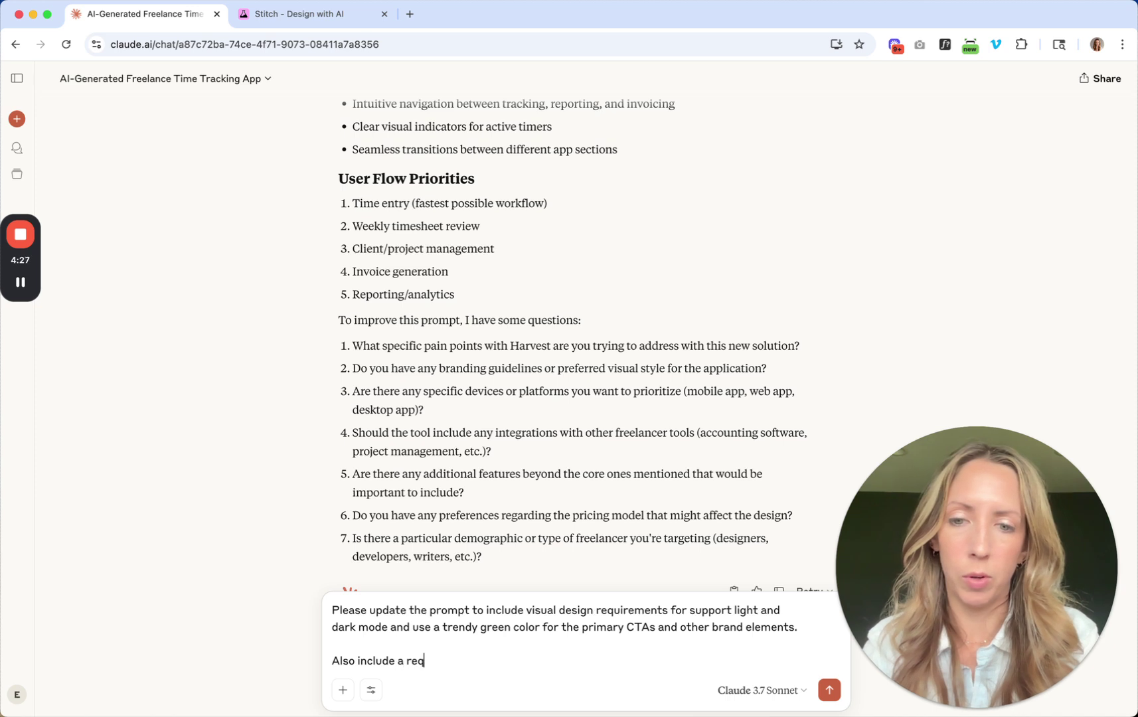
text(uirement to )
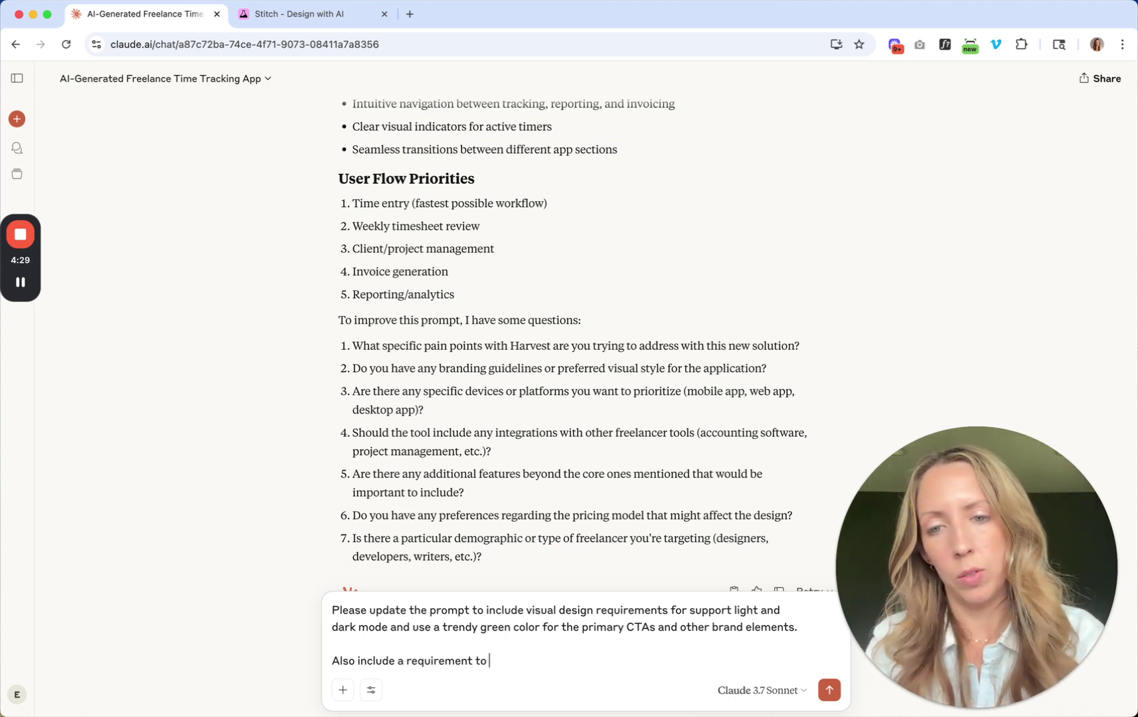
text(support integra)
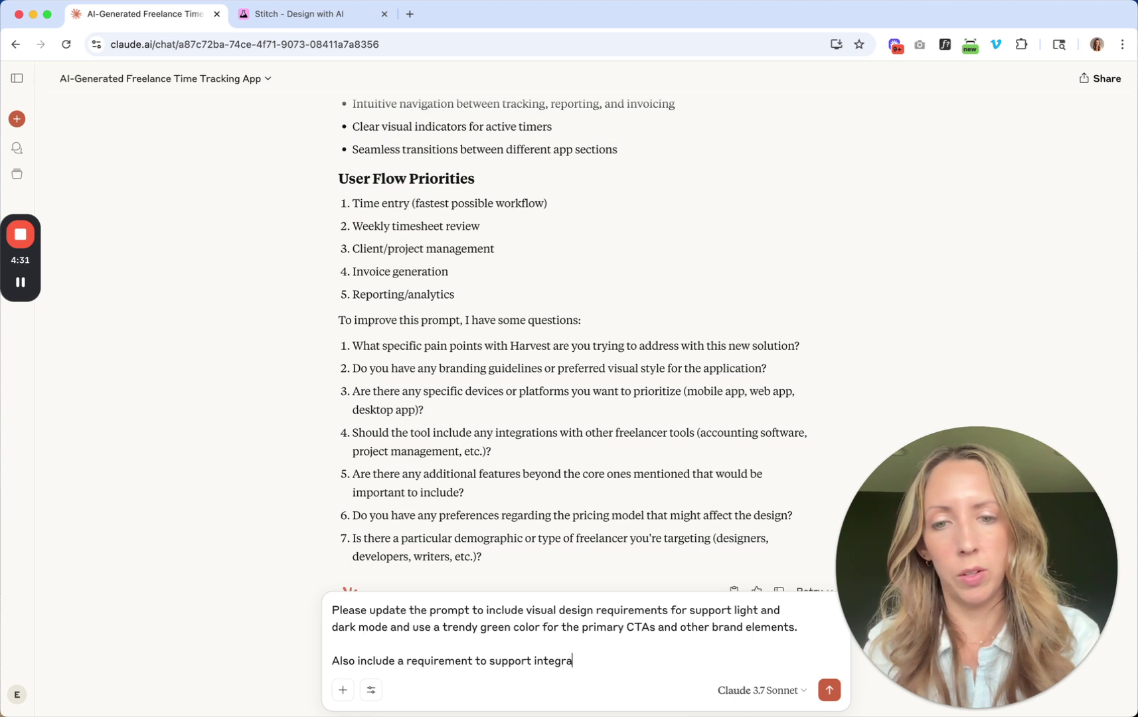
text(ting with bo)
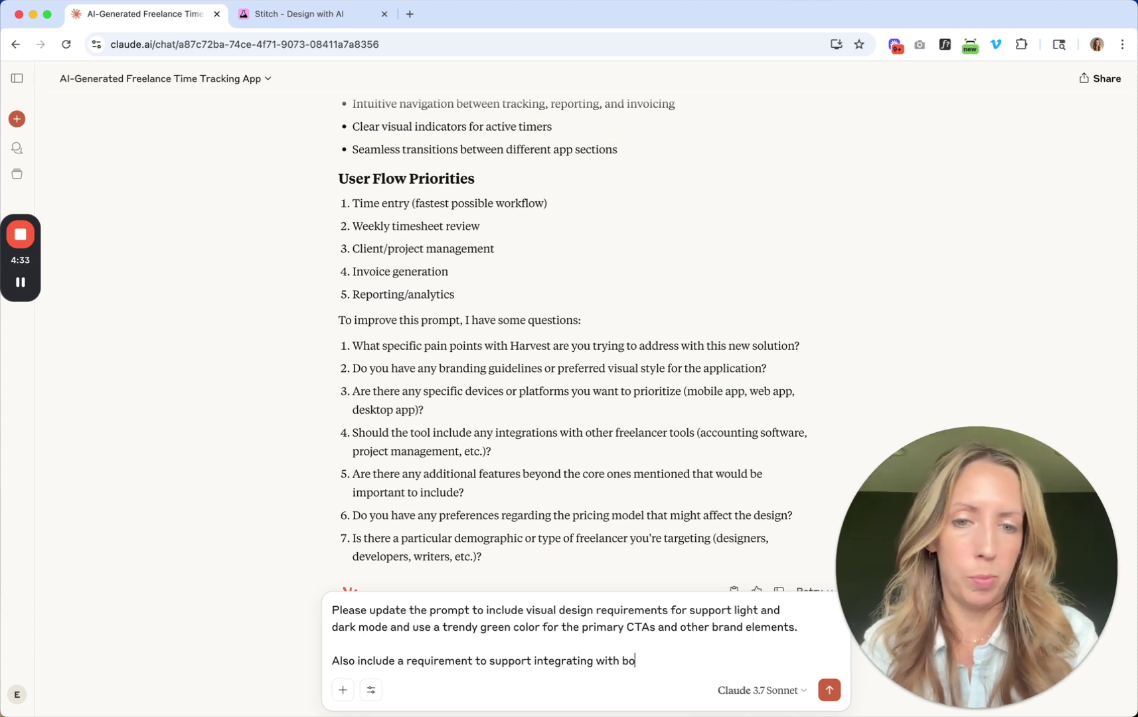
text(okkeeping too)
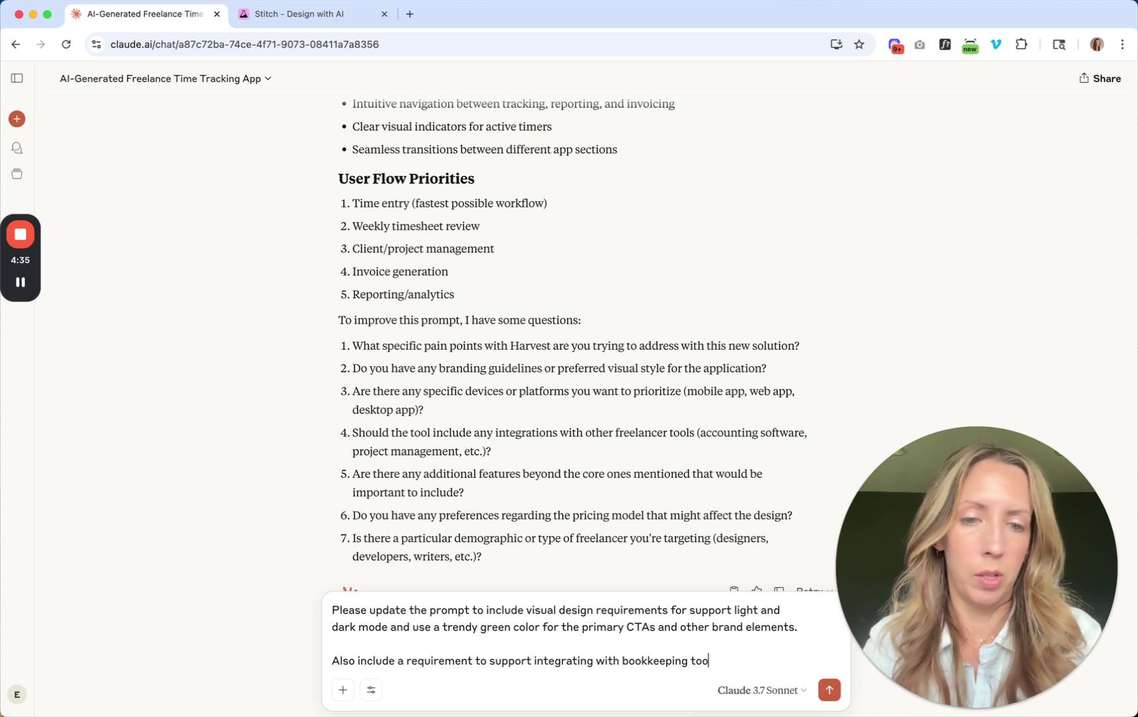
text(ls for accounting and te)
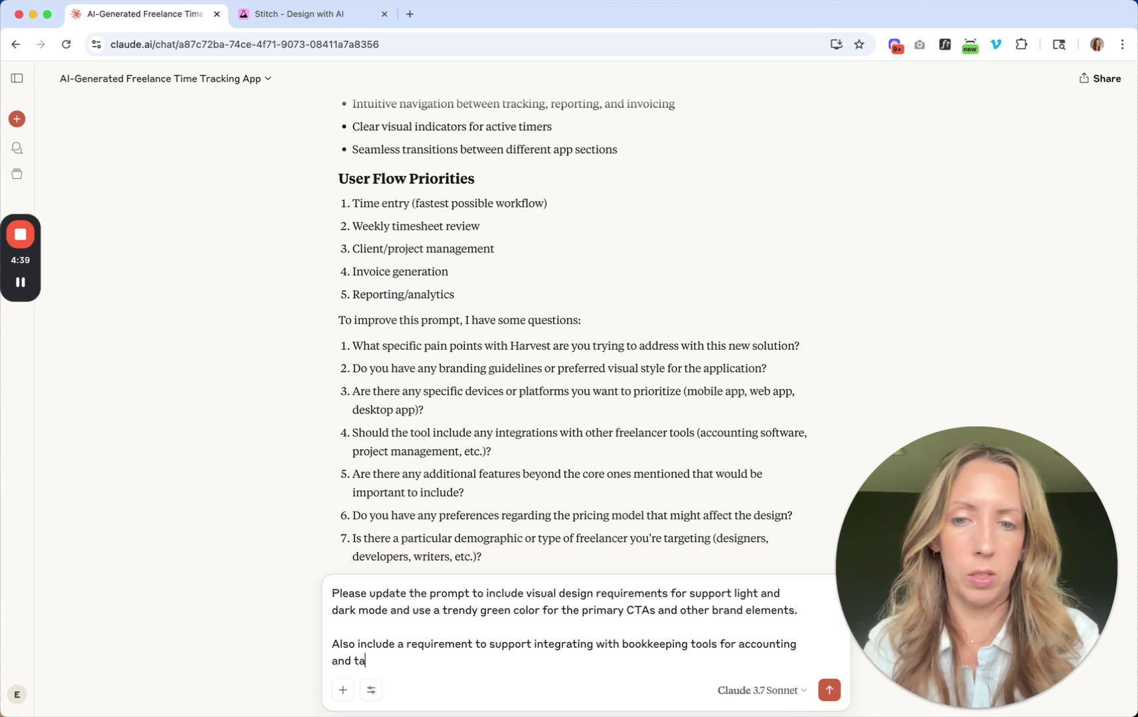
text(x needs.)
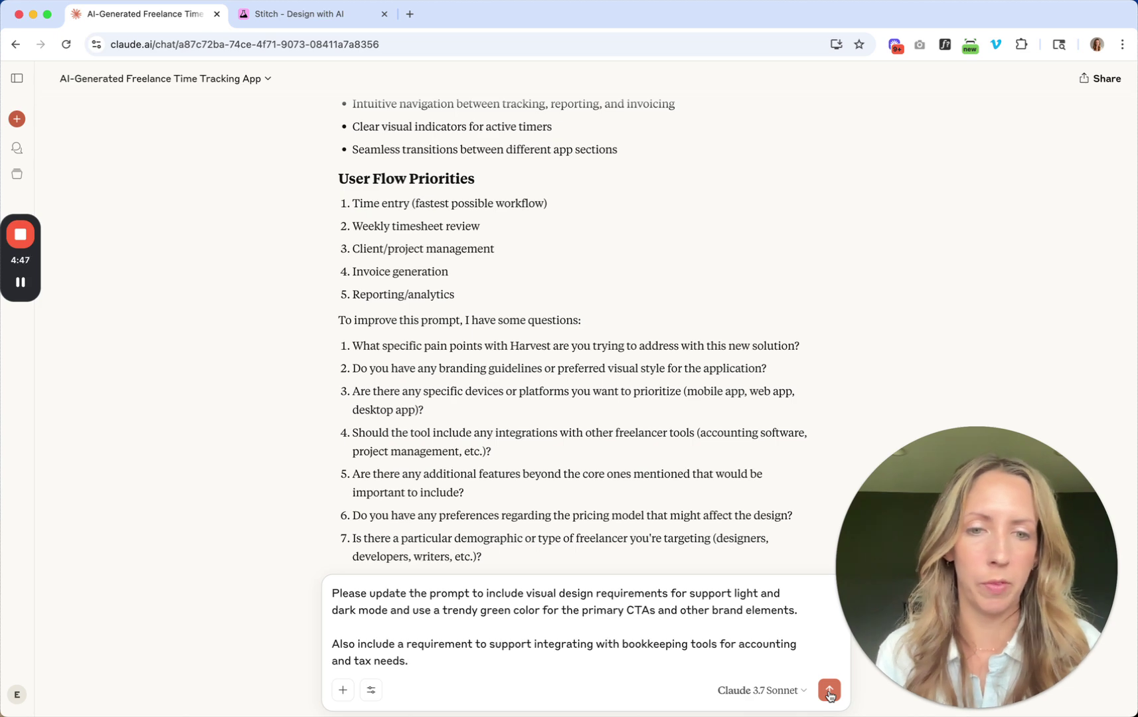
click(829, 691)
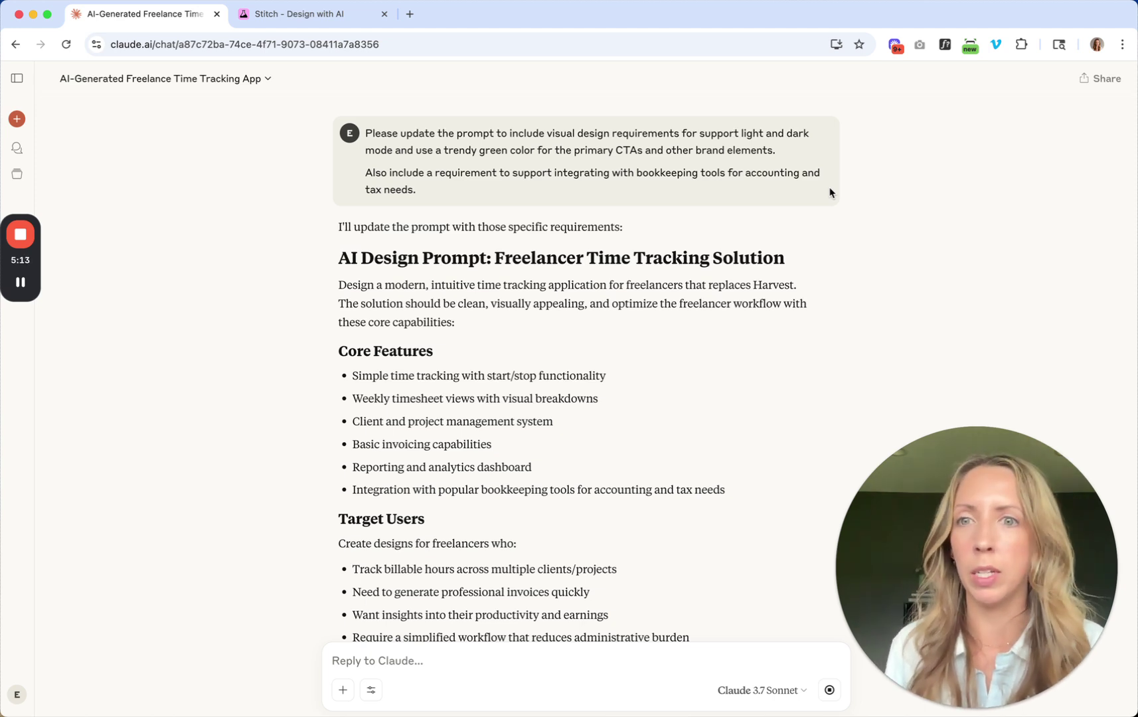
Step: Copy the updated prompt from its "Design a modern, intuitive time tracking application" introduction through Integration Requirements, leaving out the follow-up questions
mouse_move(823, 192)
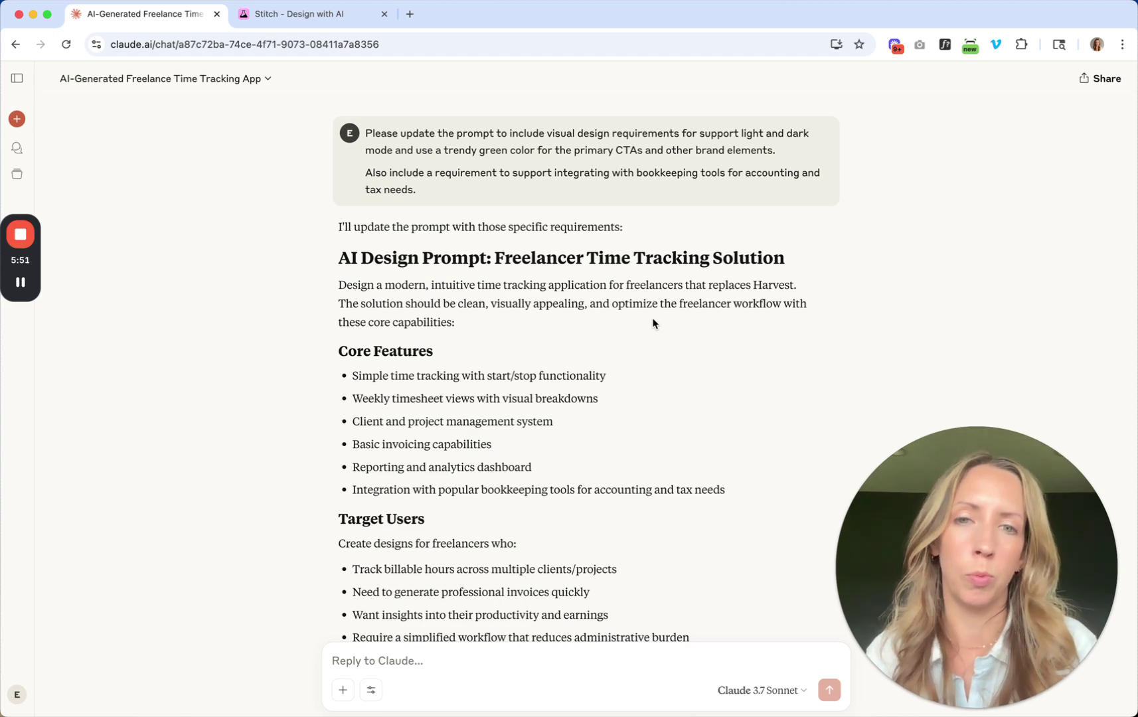
scroll(653, 324, down, 10)
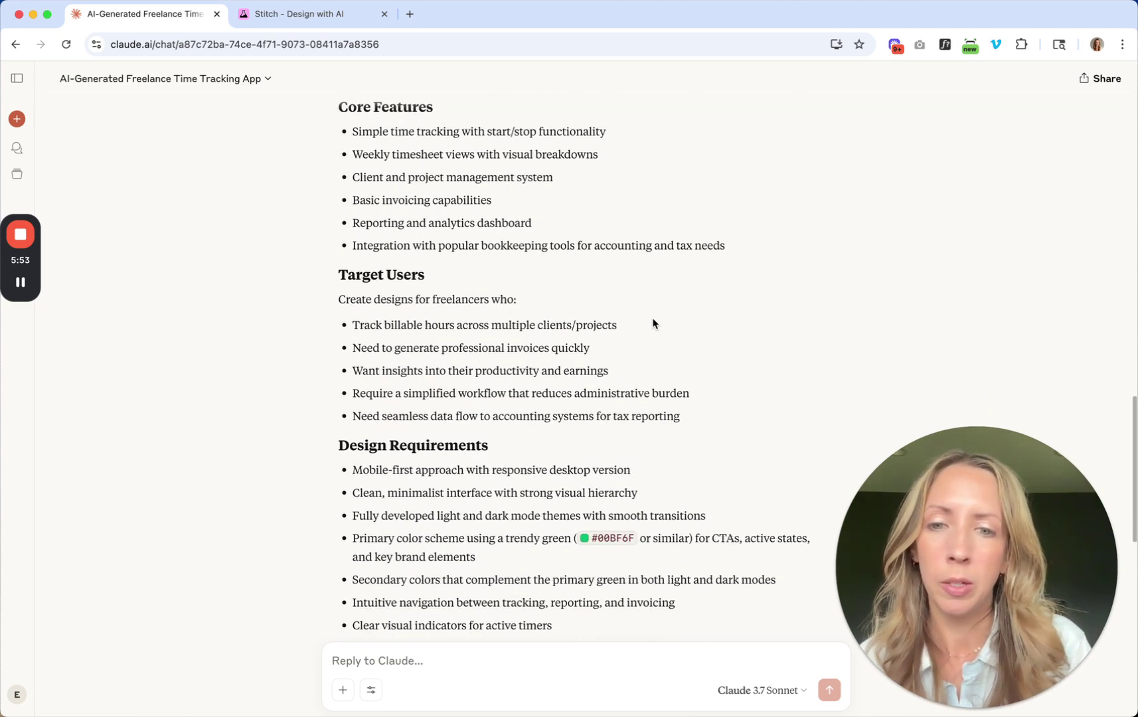
scroll(653, 318, down, 5)
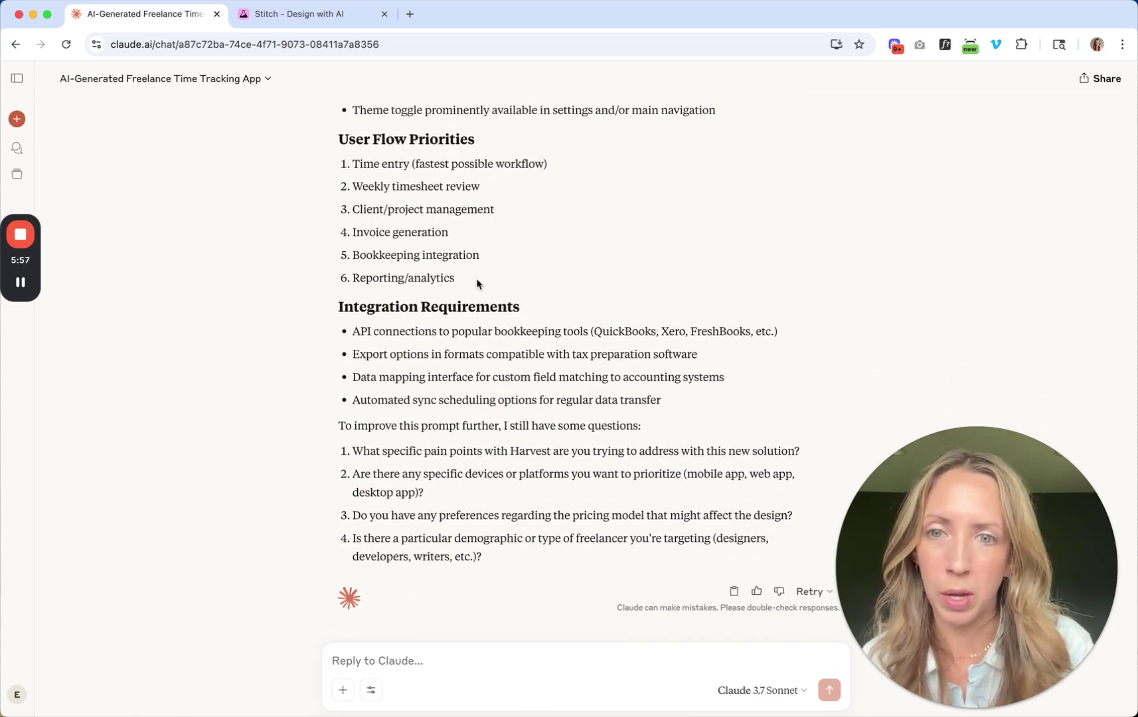
drag(696, 402, 338, 385)
key(super+c)
scroll(487, 351, up, 7)
scroll(470, 358, up, 9)
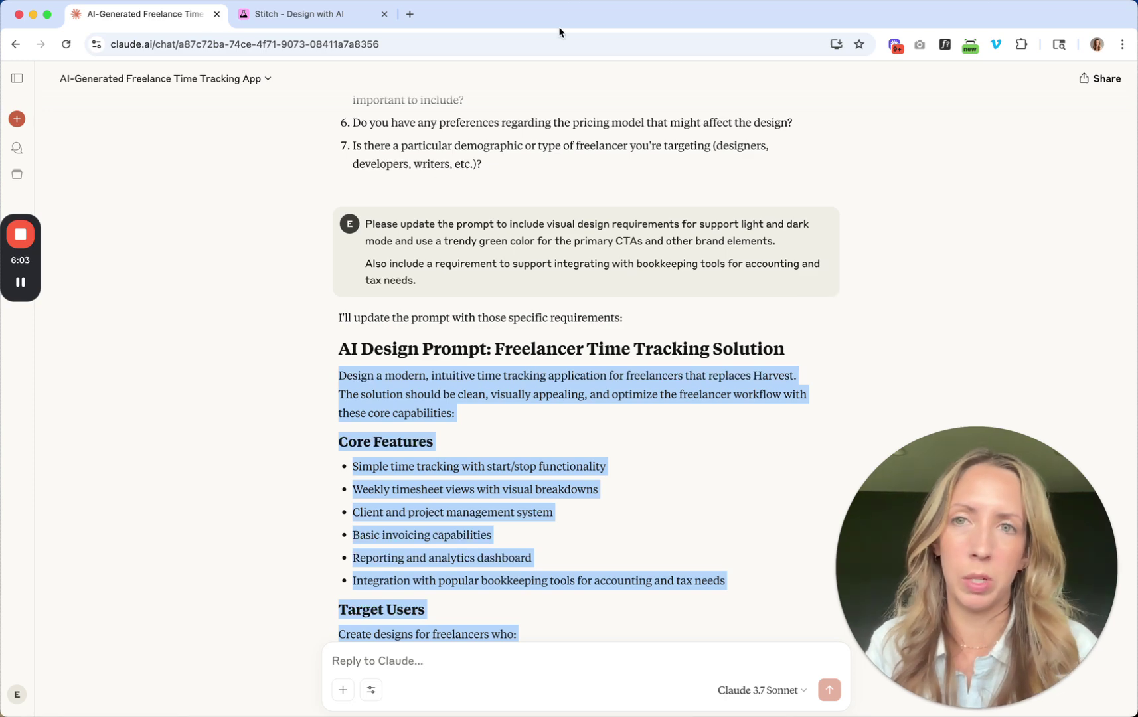
Step: Switch to Stitch and paste the copied prompt as the description of the new design
click(292, 14)
click(536, 332)
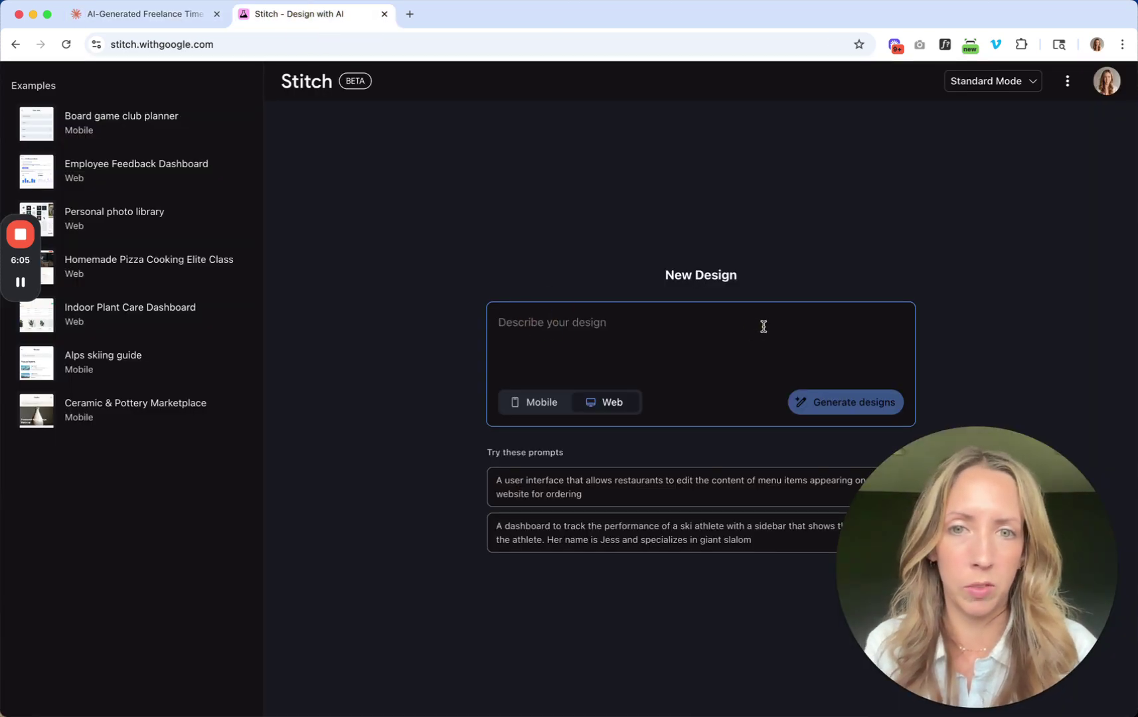
key(super+v)
scroll(617, 292, up, 10)
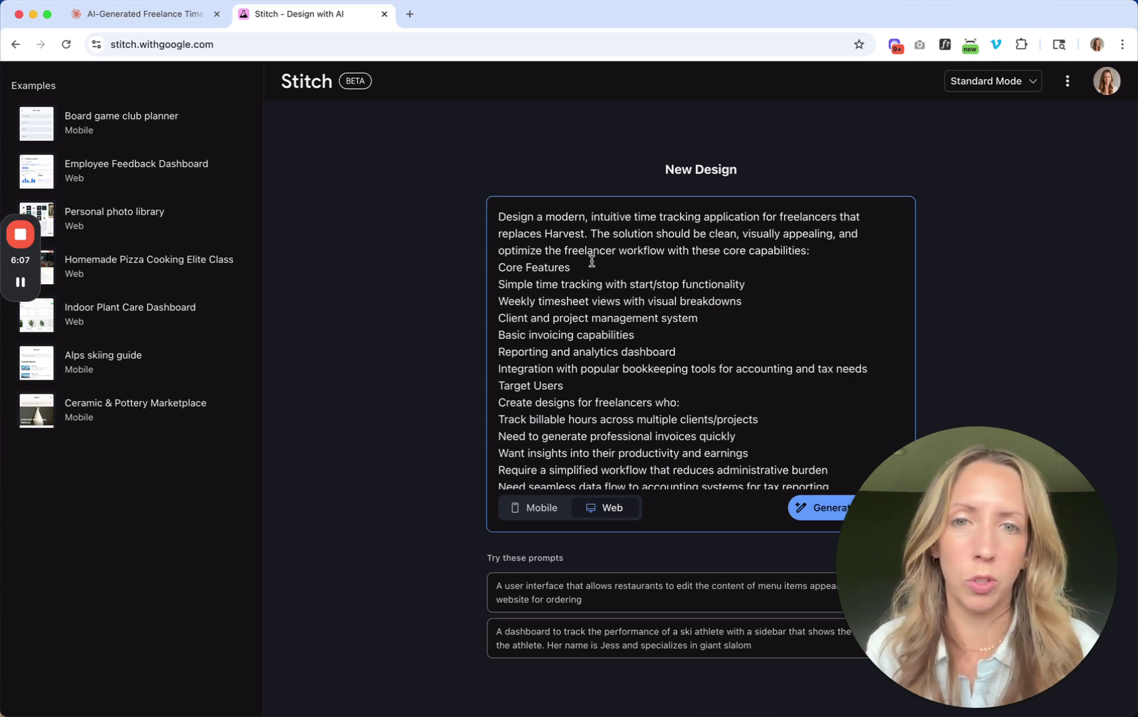
Step: Check the pasted prompt through to its end, set the design type to Mobile and generate the designs
scroll(720, 360, down, 3)
scroll(720, 360, down, 10)
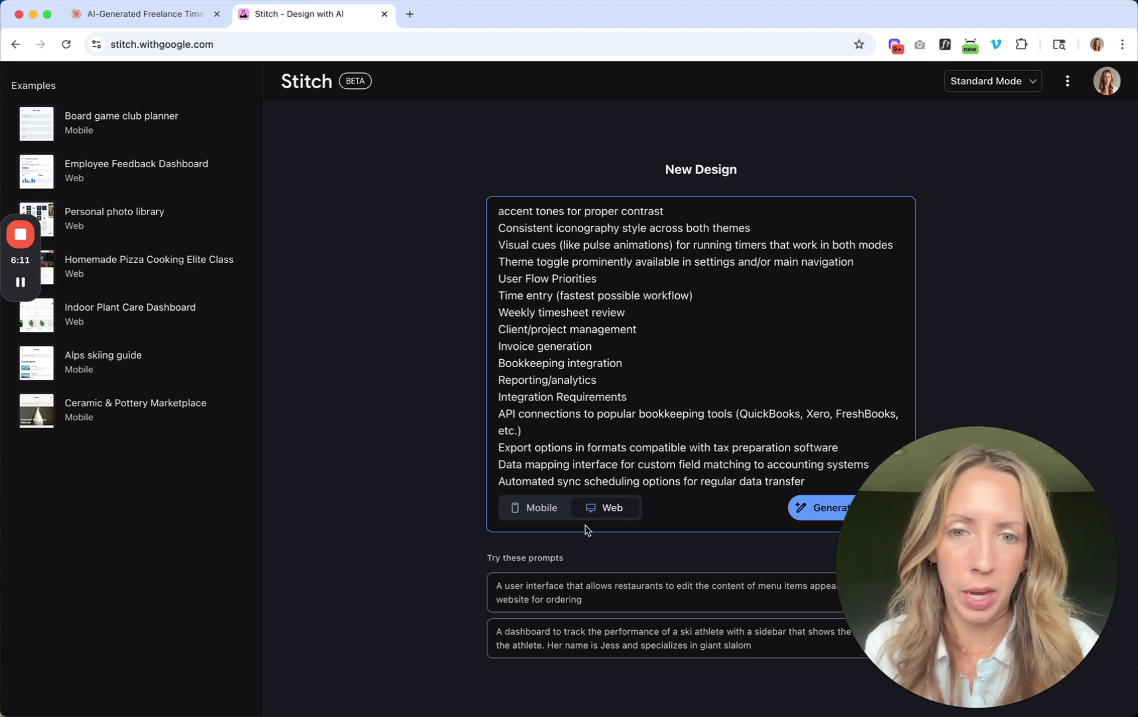
click(538, 515)
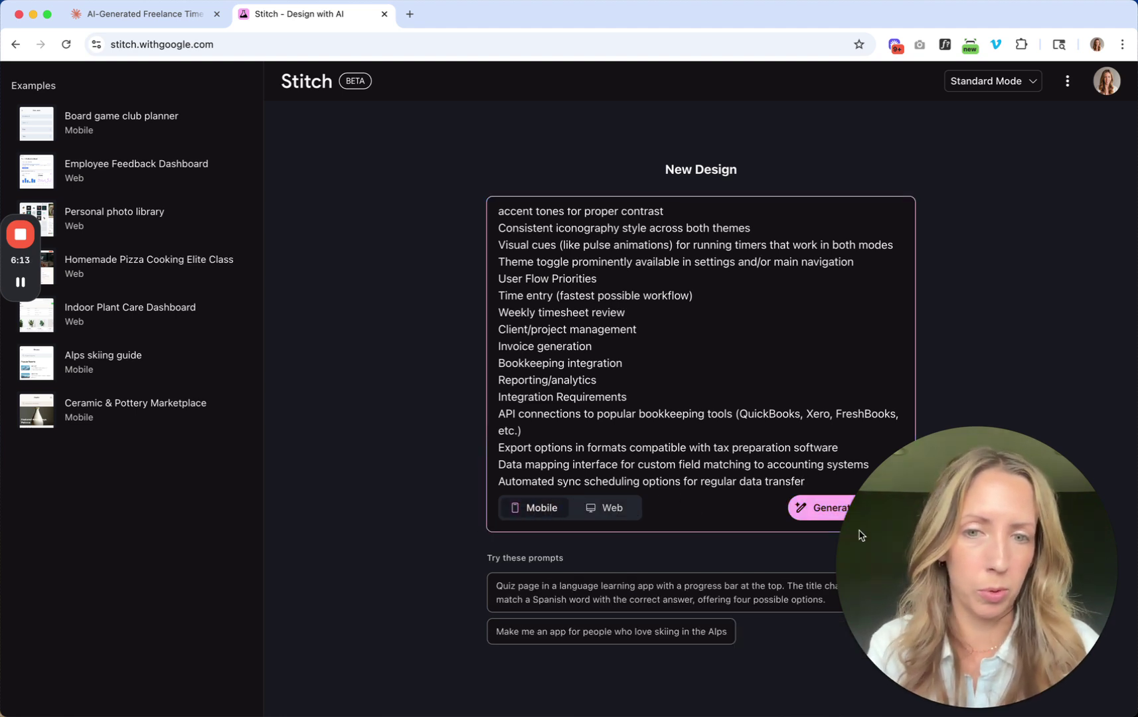
click(819, 509)
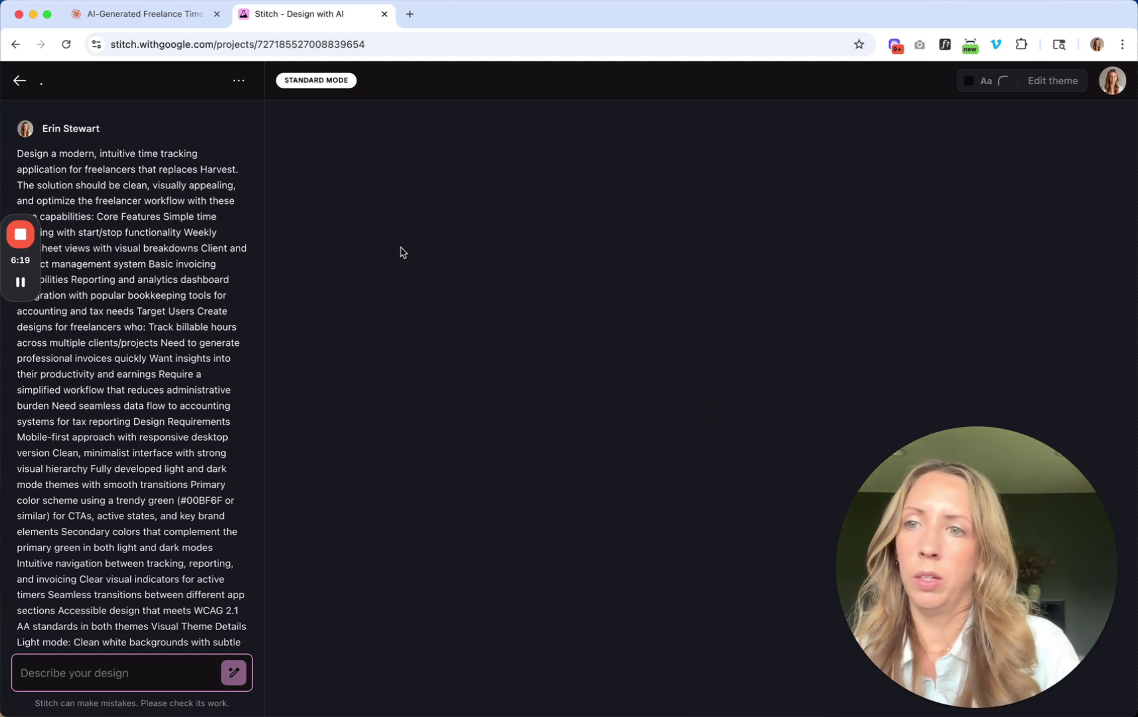
Step: Look through the generated Today, Timesheet, Clients, Invoices, Reports and Integrations screens
scroll(151, 421, down, 8)
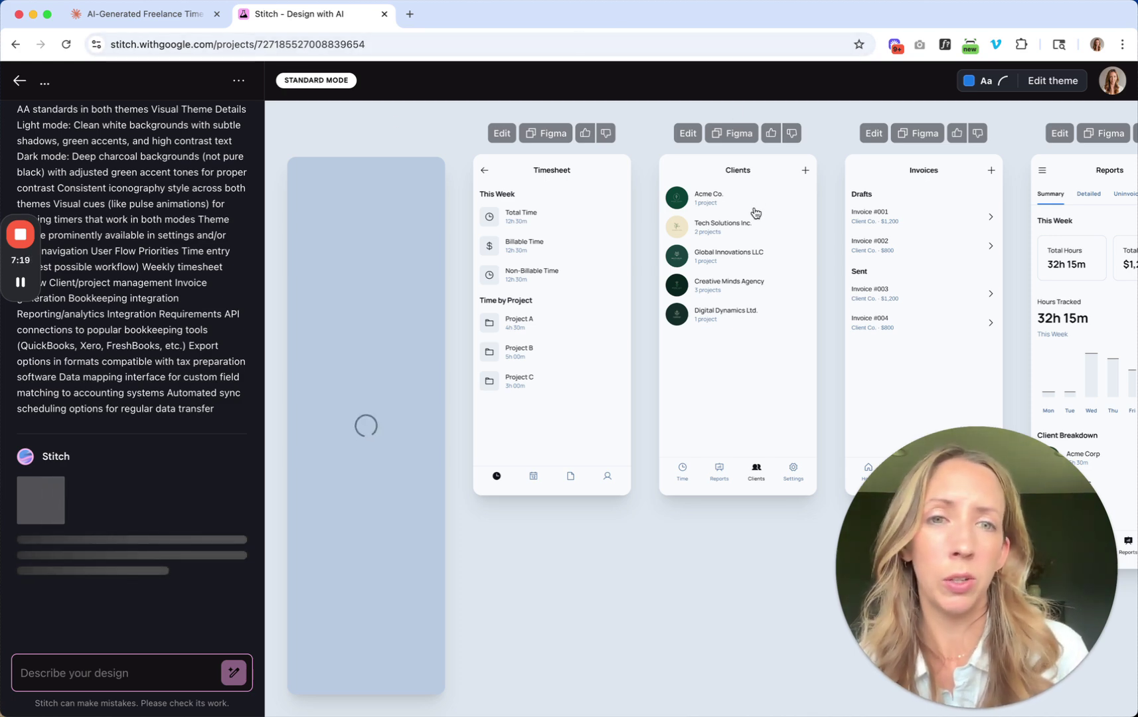
scroll(770, 221, right, 5)
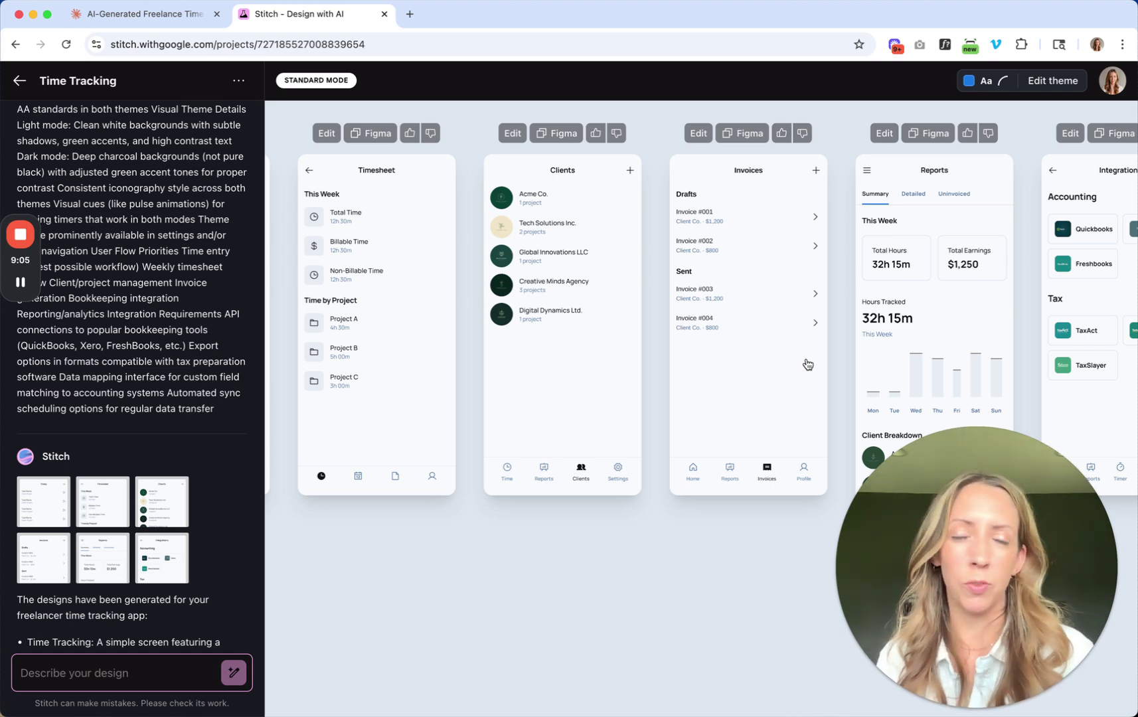
scroll(807, 363, right, 3)
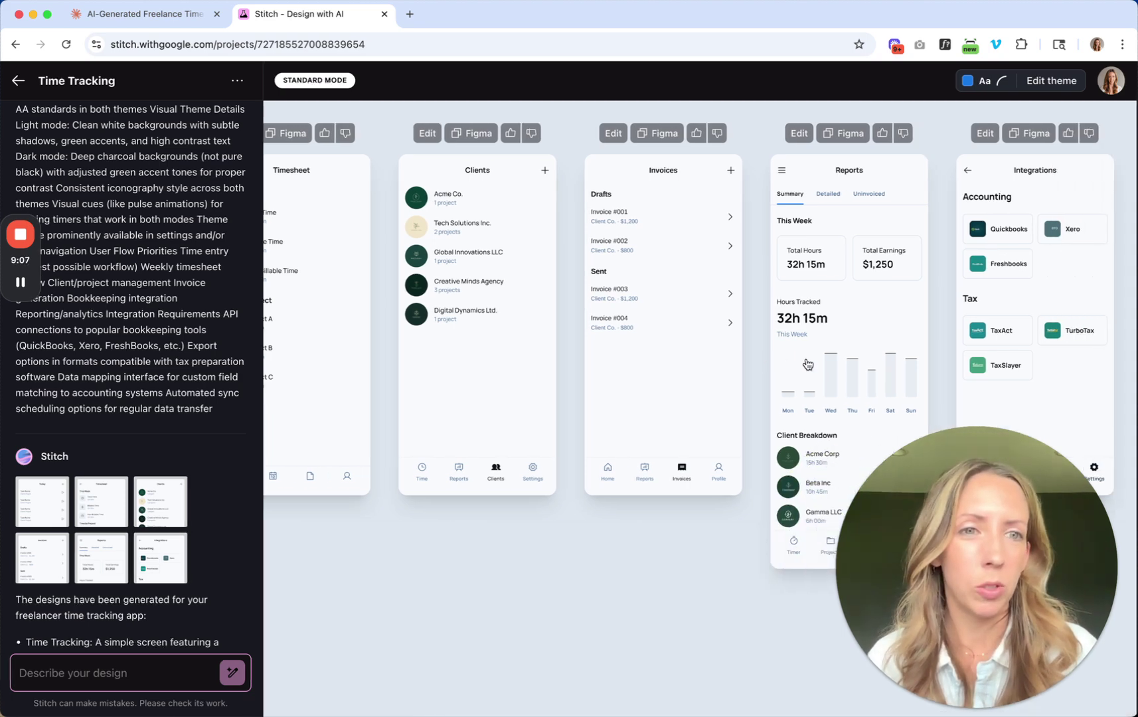
scroll(663, 346, left, 9)
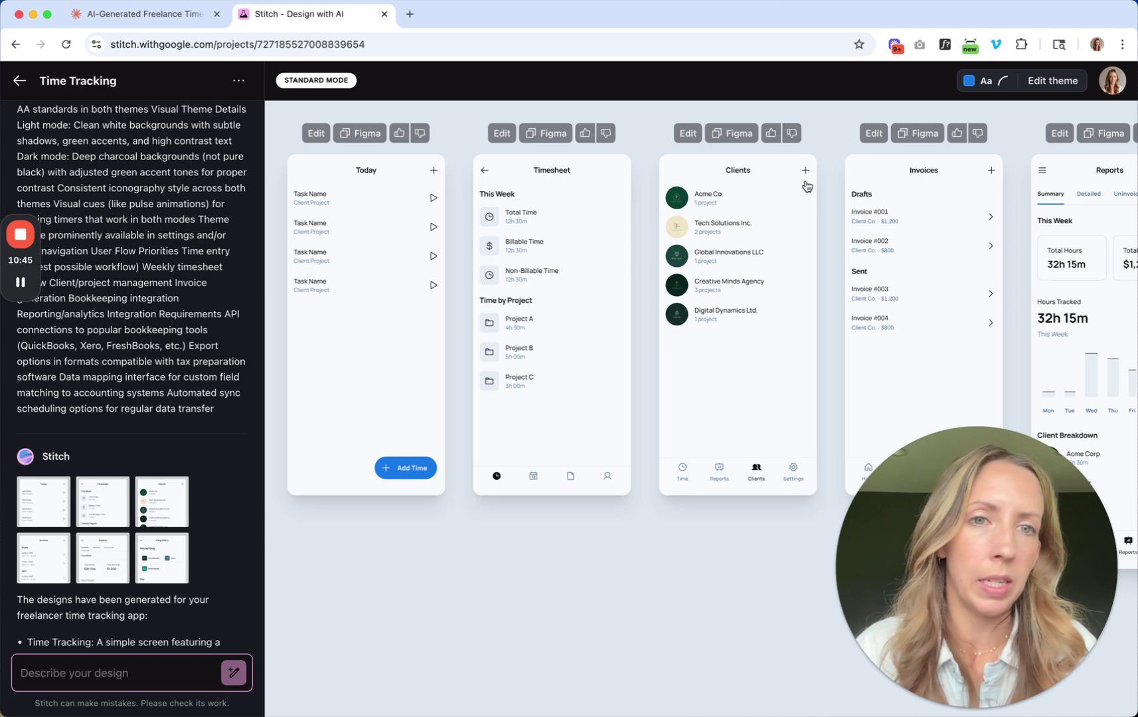
Step: Compare the navigation bars of the generated Timesheet, Clients, Invoices and Reports screens for consistency
scroll(728, 357, right, 5)
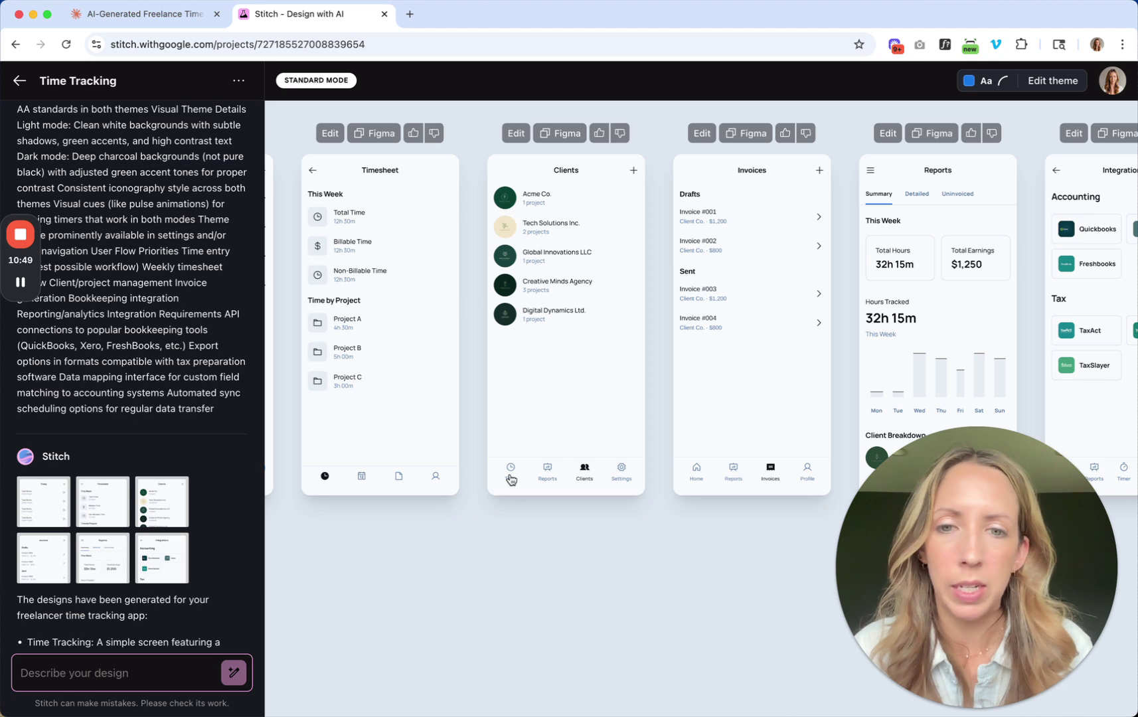
scroll(515, 488, left, 5)
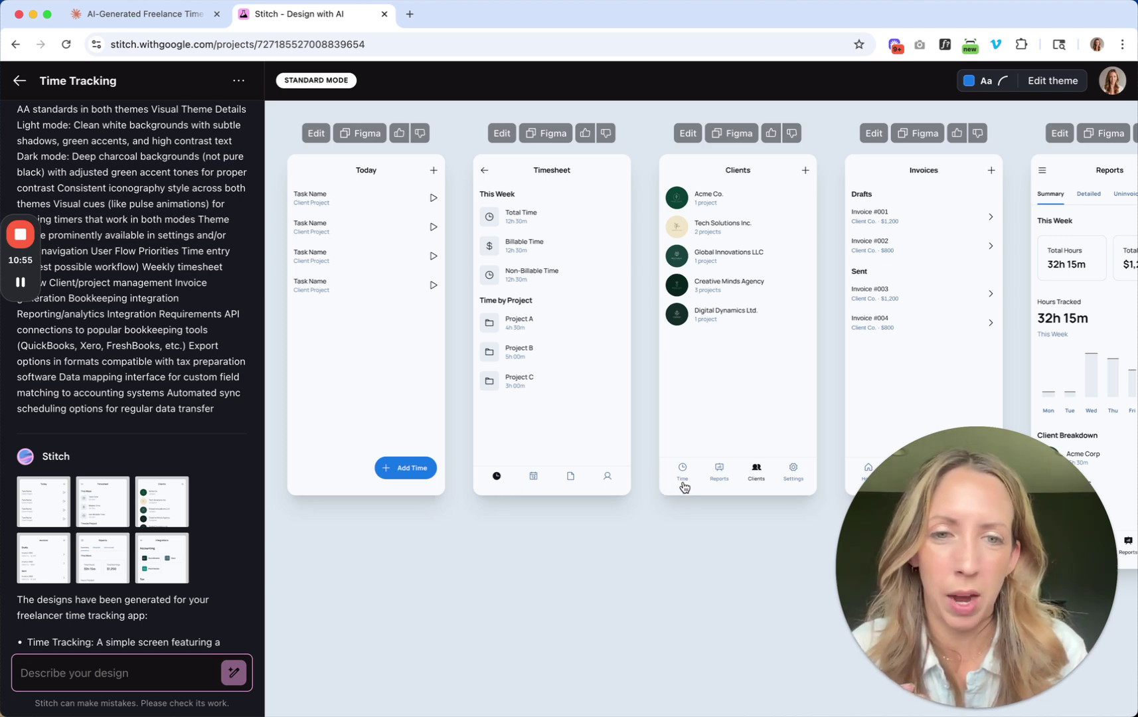
scroll(682, 487, right, 7)
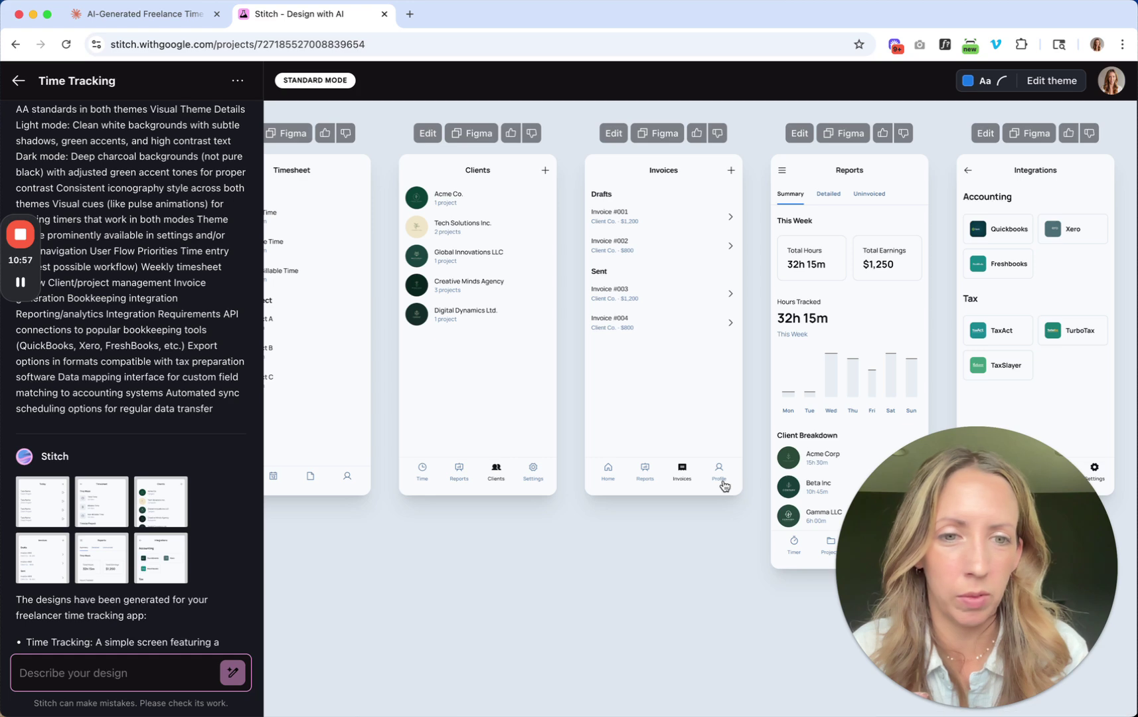
scroll(725, 485, right, 1)
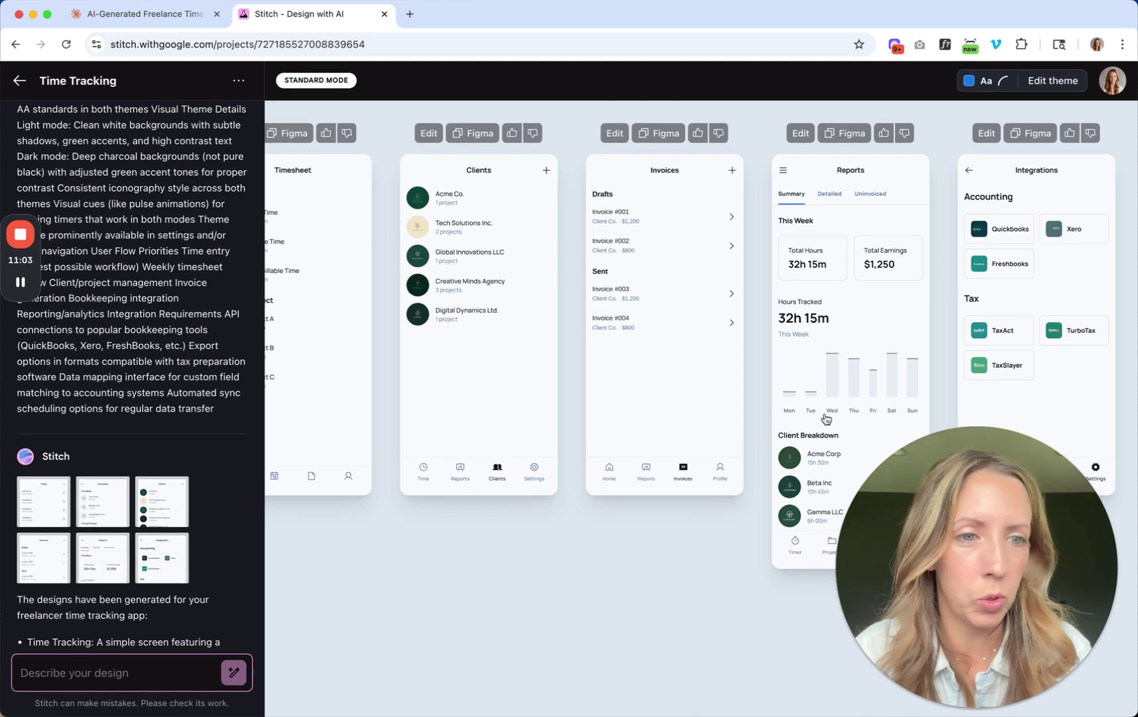
scroll(825, 418, left, 5)
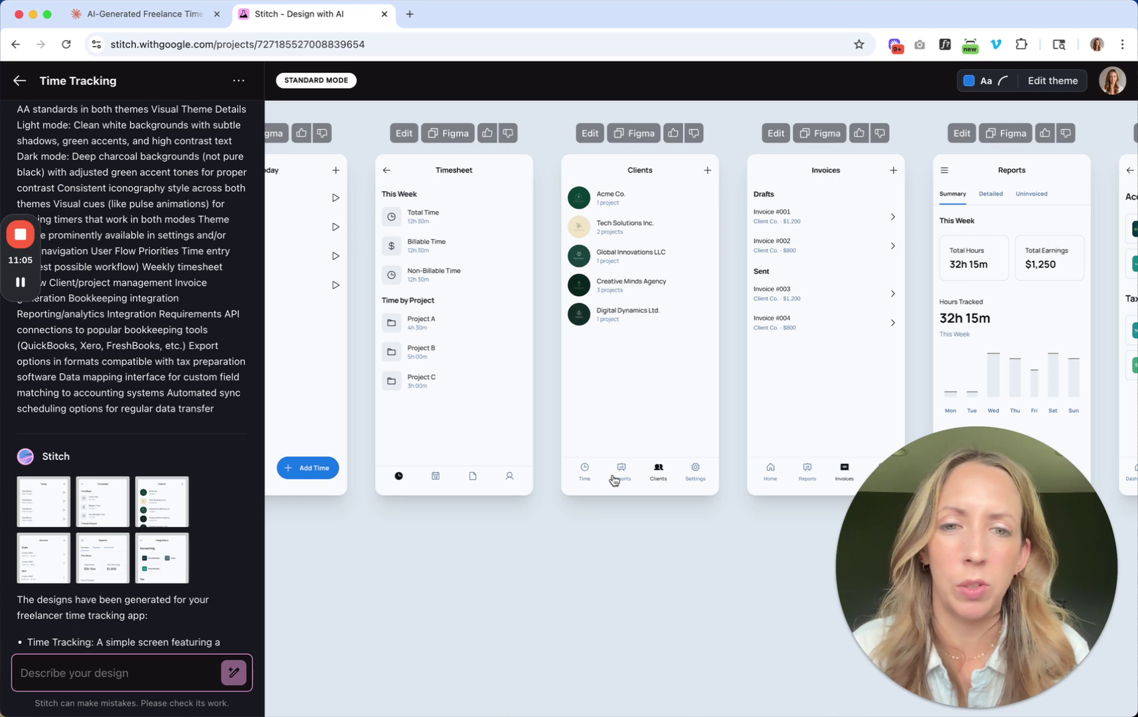
scroll(613, 478, left, 2)
scroll(613, 478, left, 1)
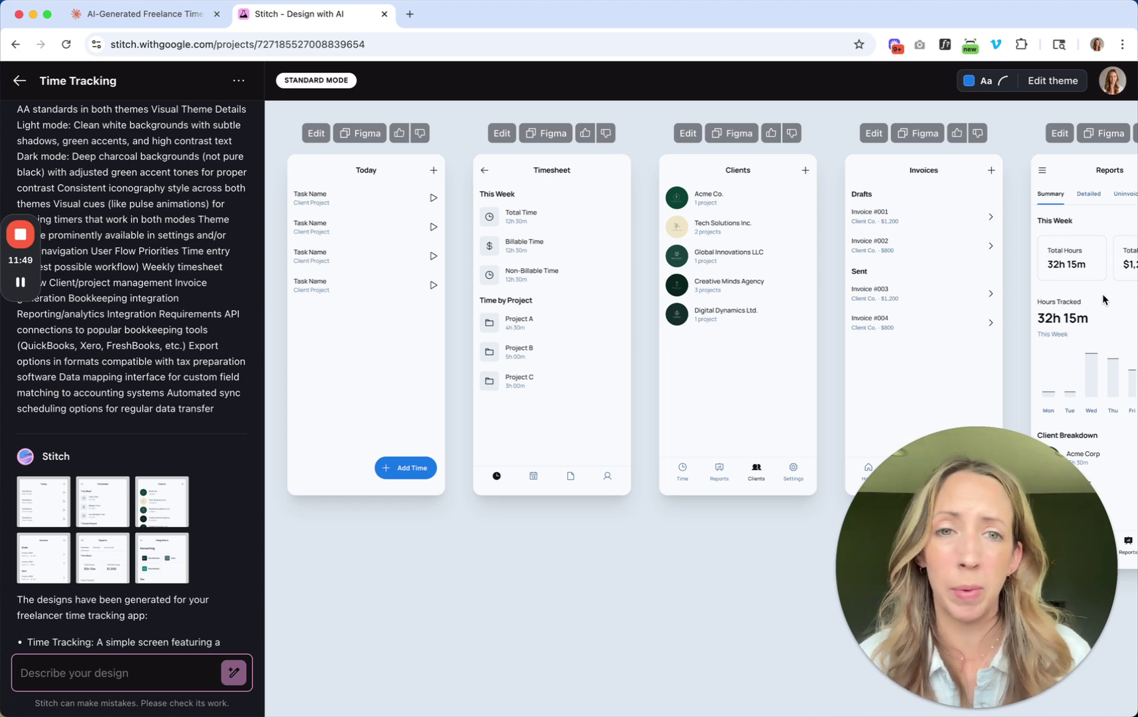
Step: Examine the generated screens again, including the Copy to Figma option and the navigation items on the Clients and Invoices screens
scroll(941, 298, right, 5)
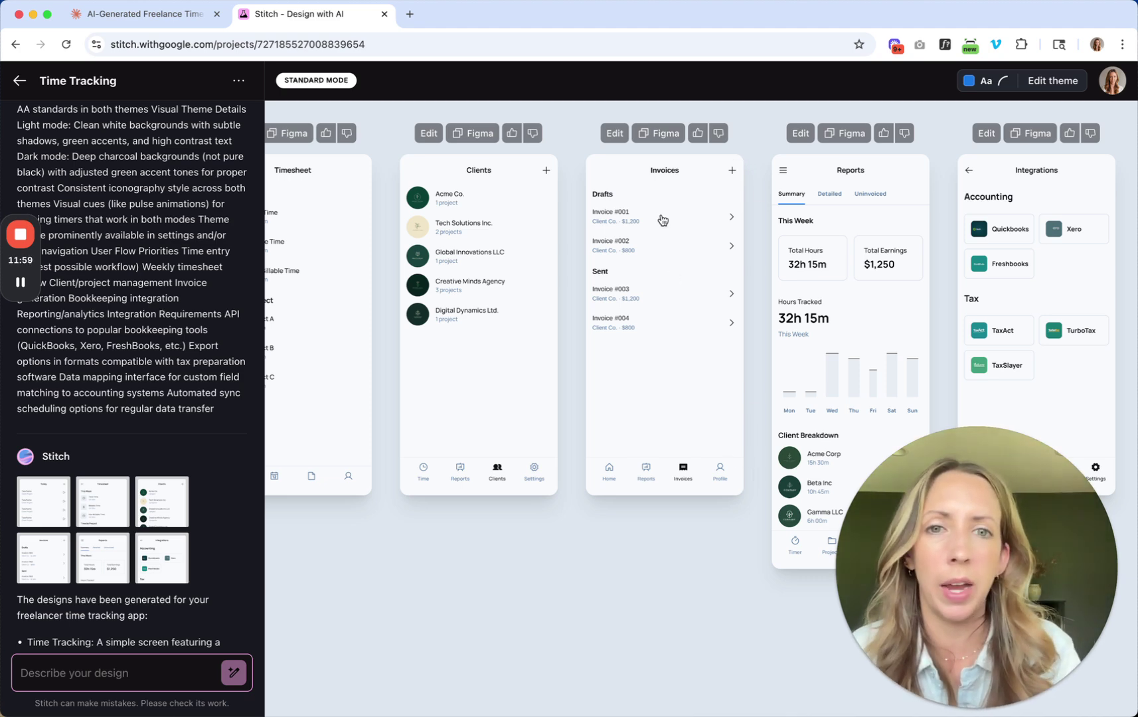
scroll(616, 216, left, 5)
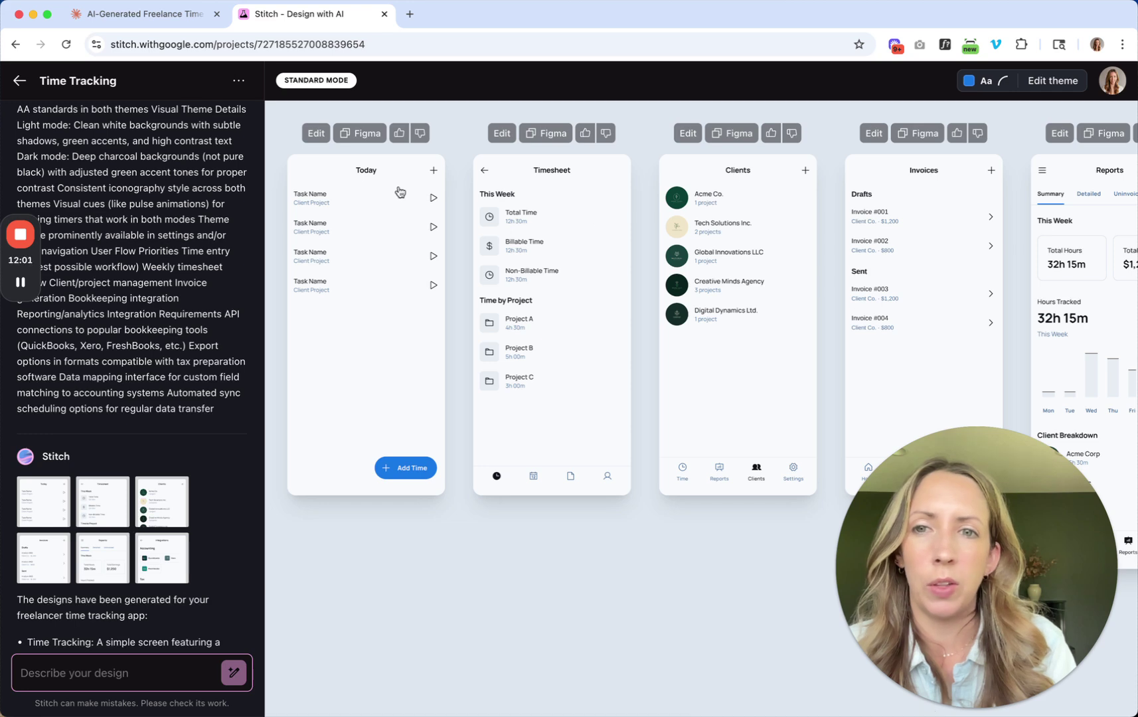
scroll(584, 423, right, 5)
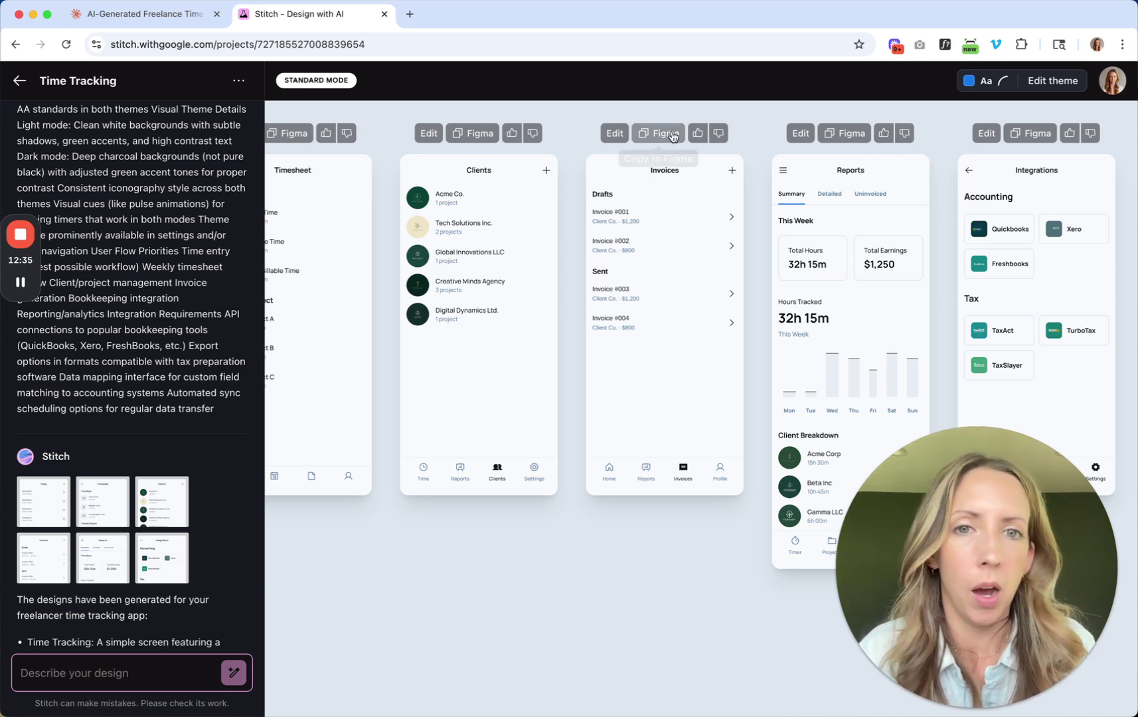
click(947, 468)
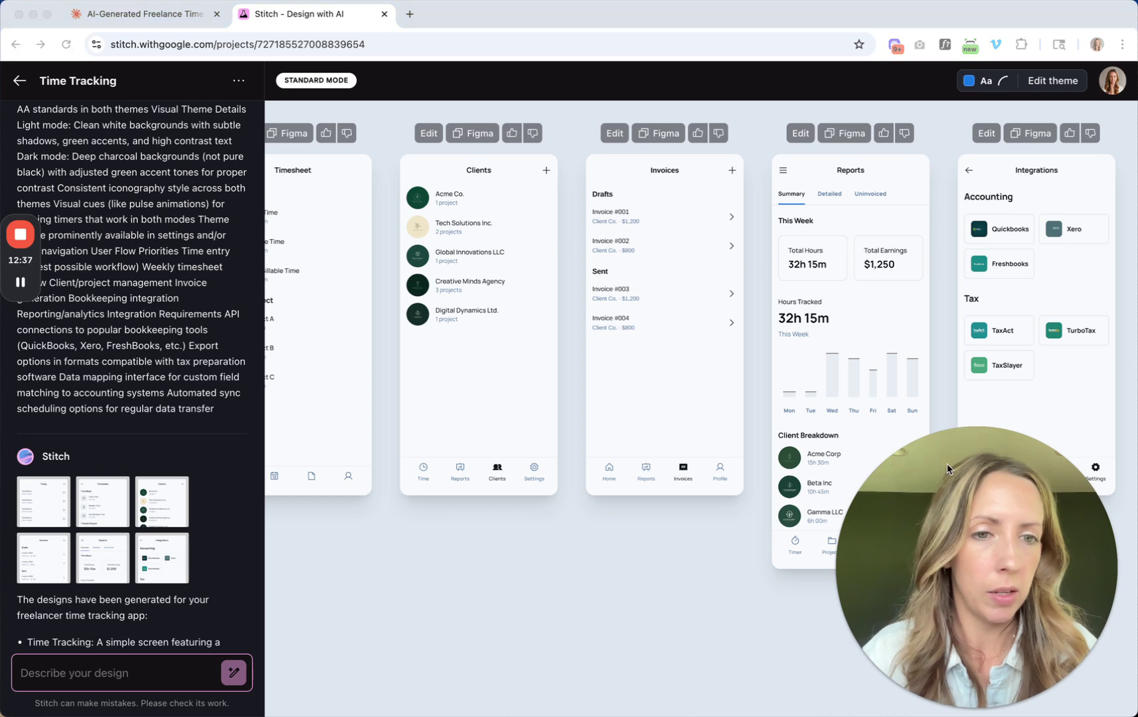
drag(946, 463, 991, 497)
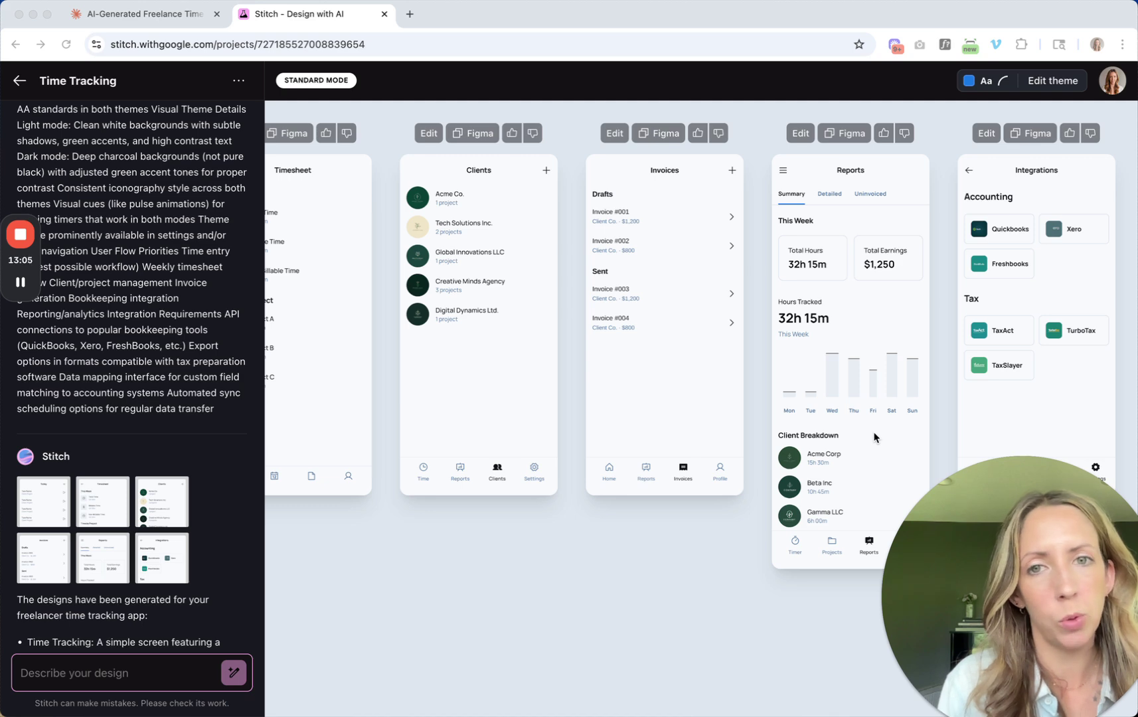
scroll(873, 437, left, 3)
scroll(843, 359, right, 3)
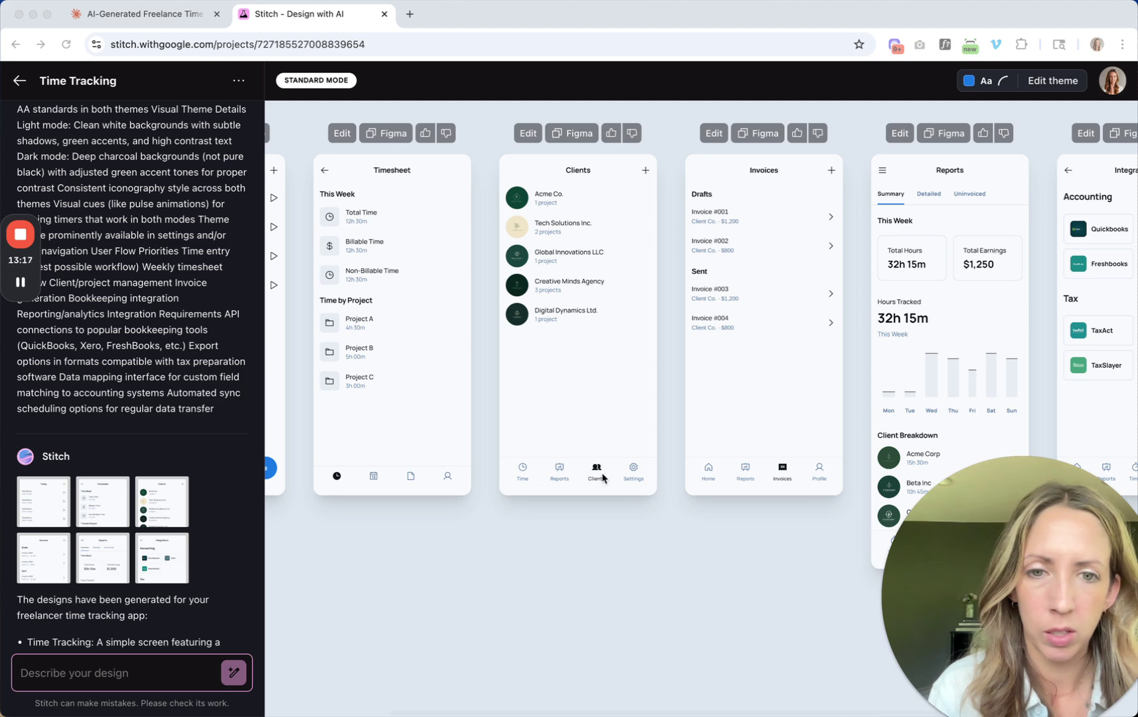
scroll(643, 477, left, 5)
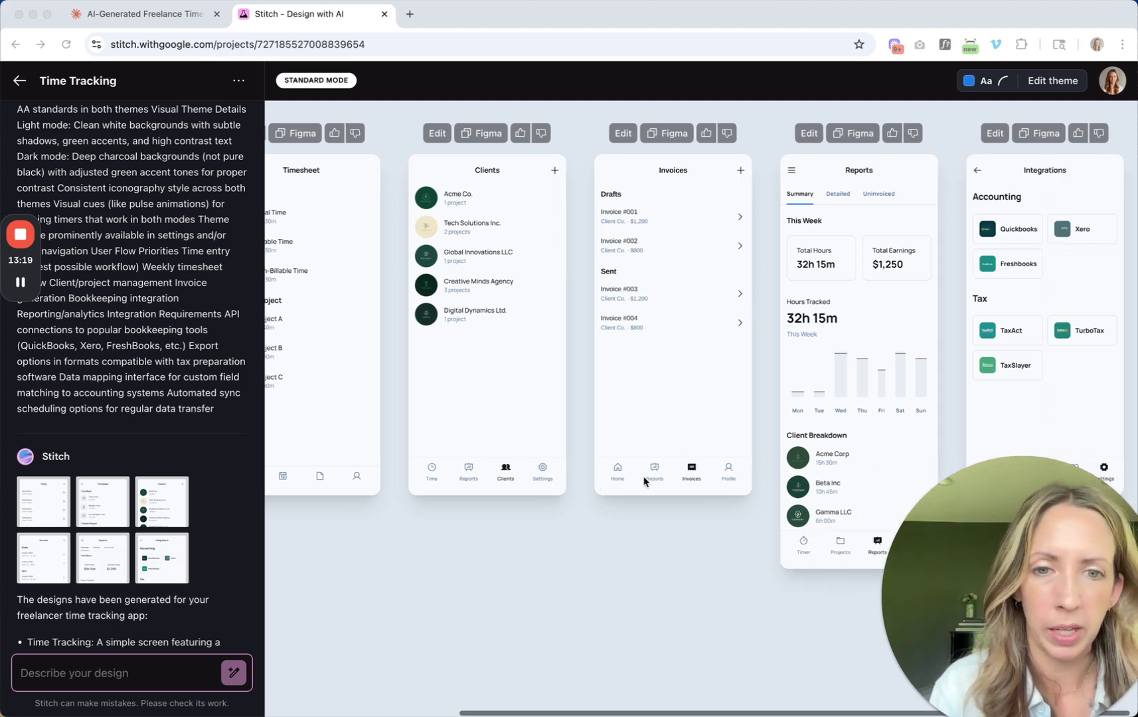
Step: Compare the prompt's colour requirements with the theme settings and view the Clients screen enlarged
scroll(892, 505, right, 5)
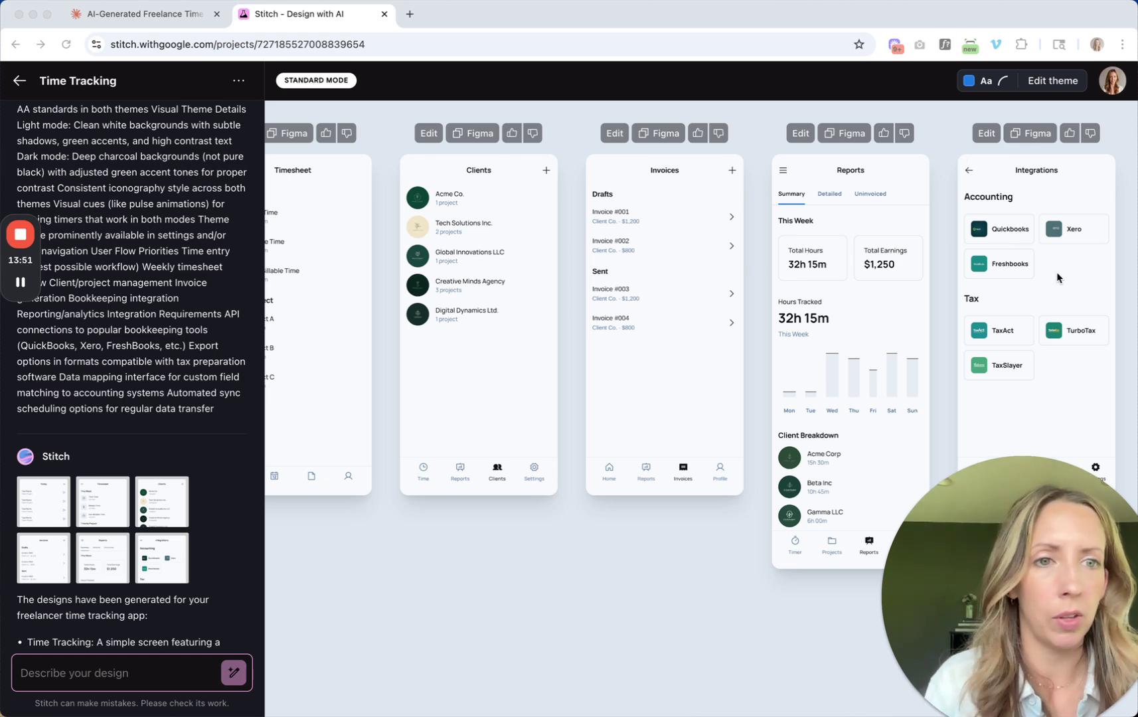
scroll(569, 304, left, 5)
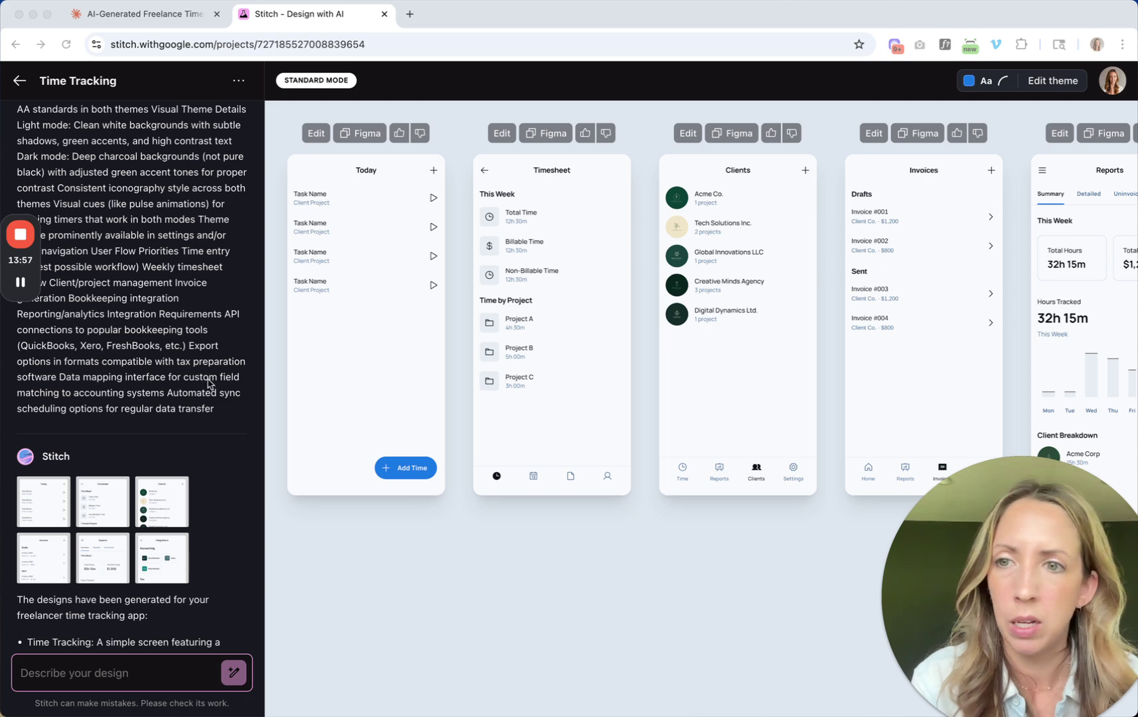
scroll(209, 383, up, 5)
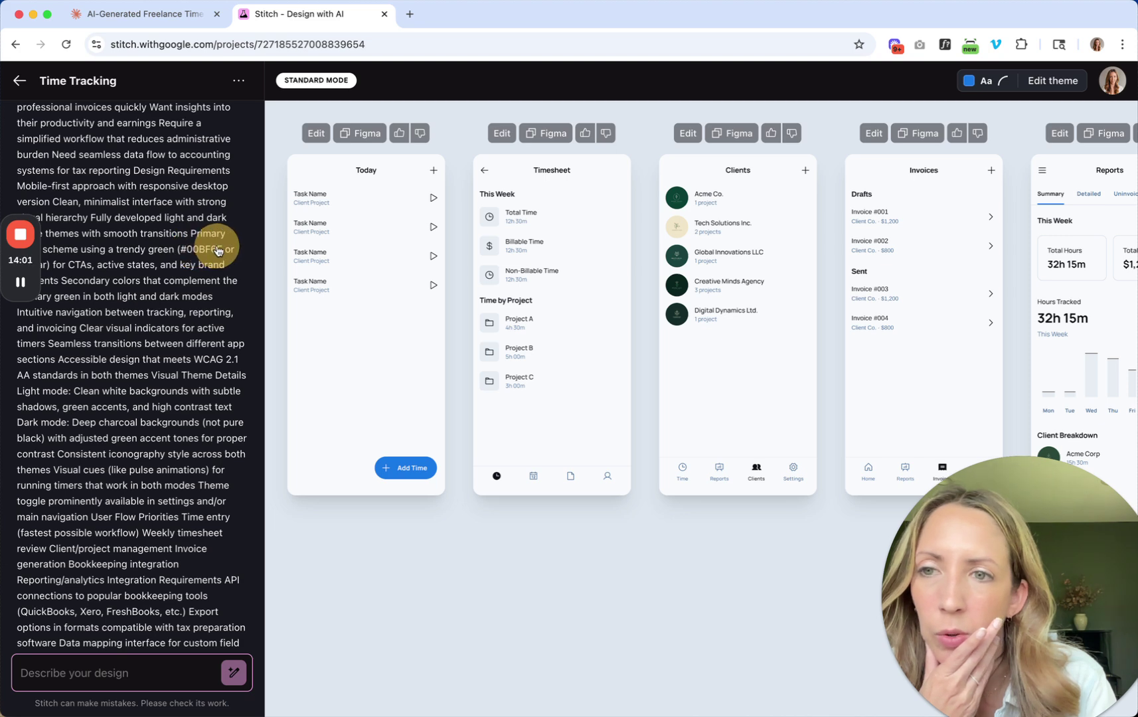
click(1023, 83)
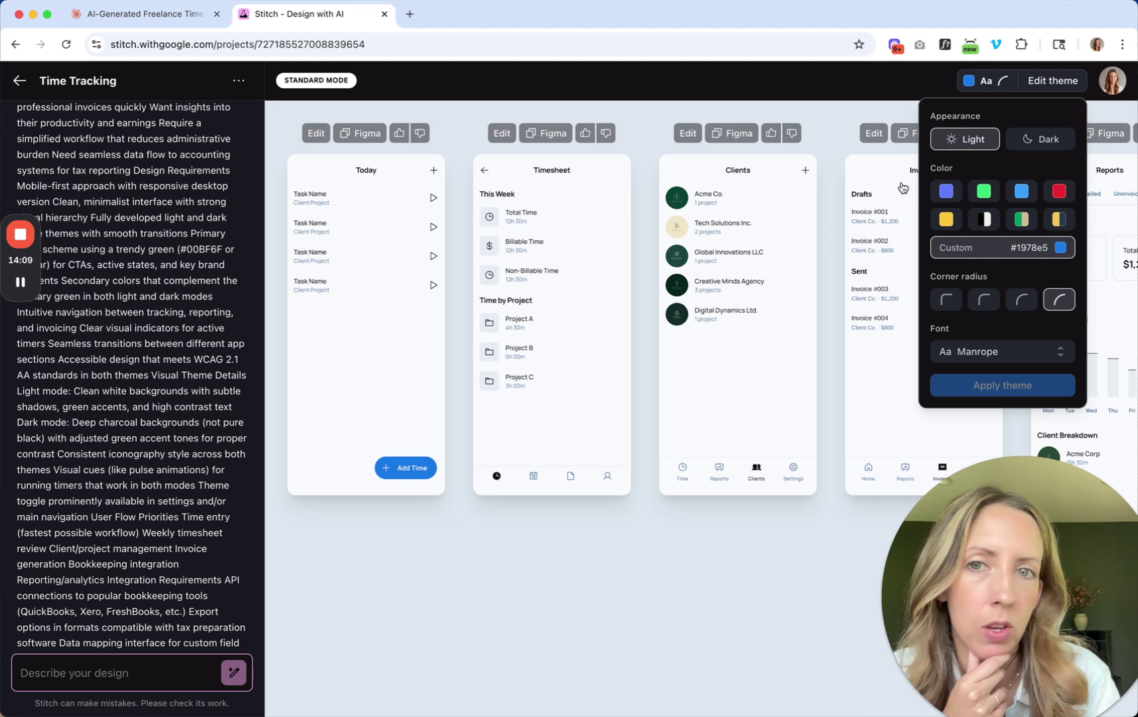
click(724, 584)
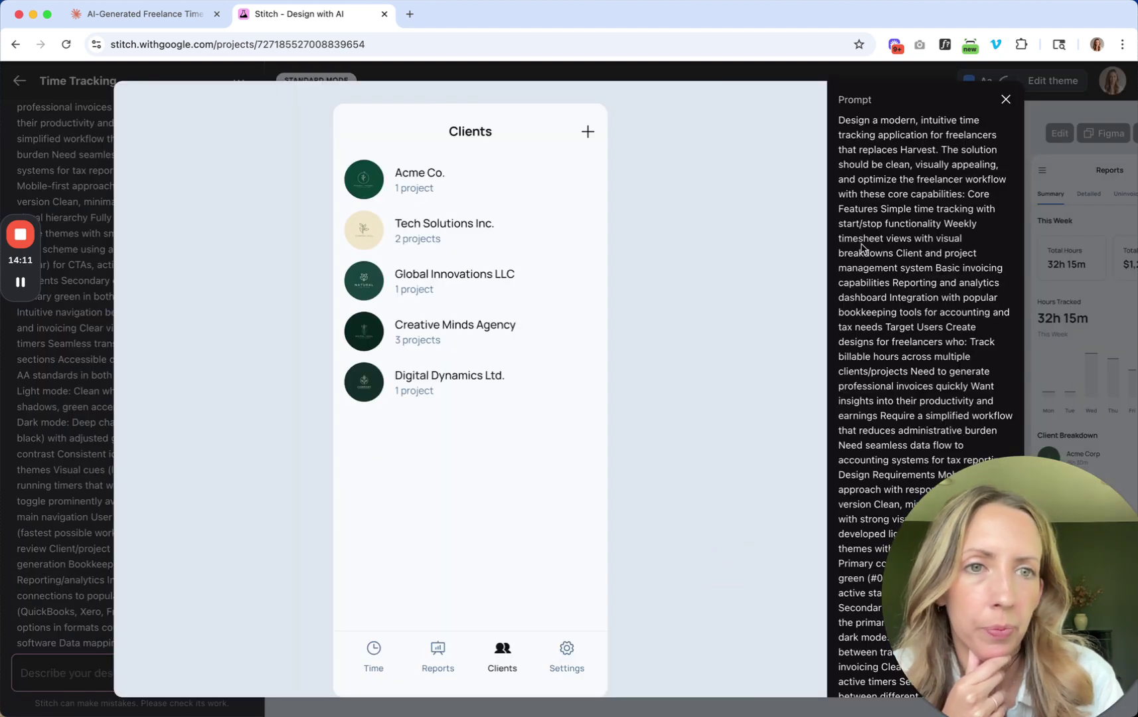
click(1005, 100)
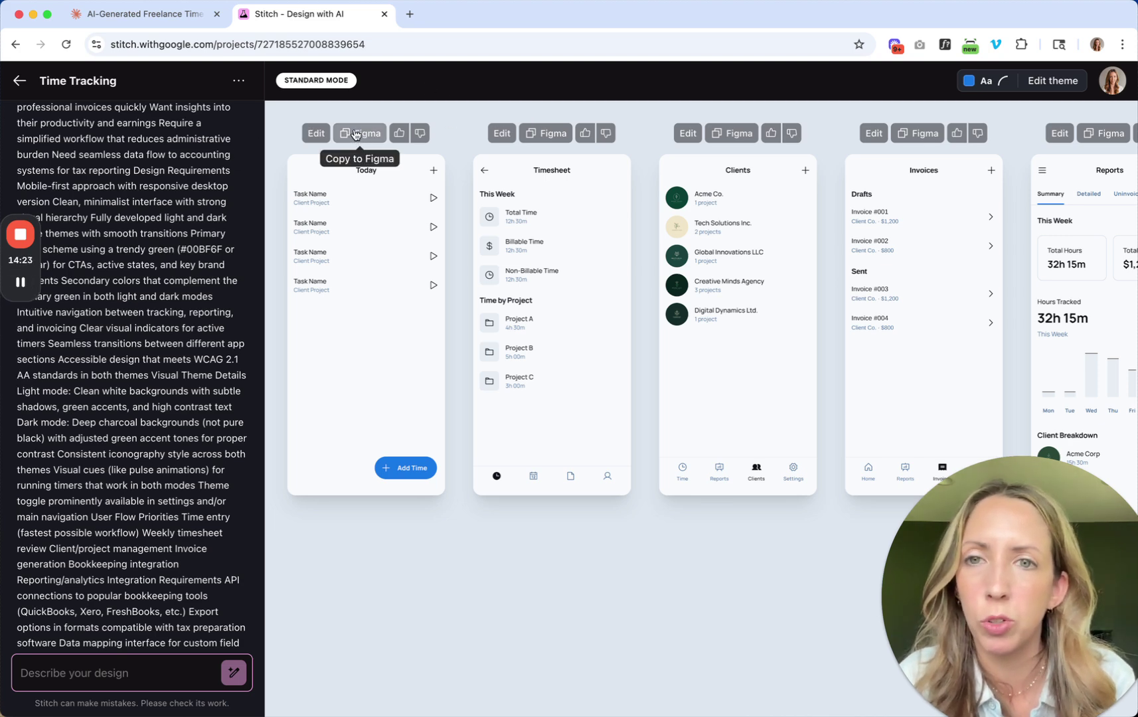
Step: Copy the generated Reports screen for Figma and paste it into the blank Untitled Figma file
scroll(609, 183, right, 5)
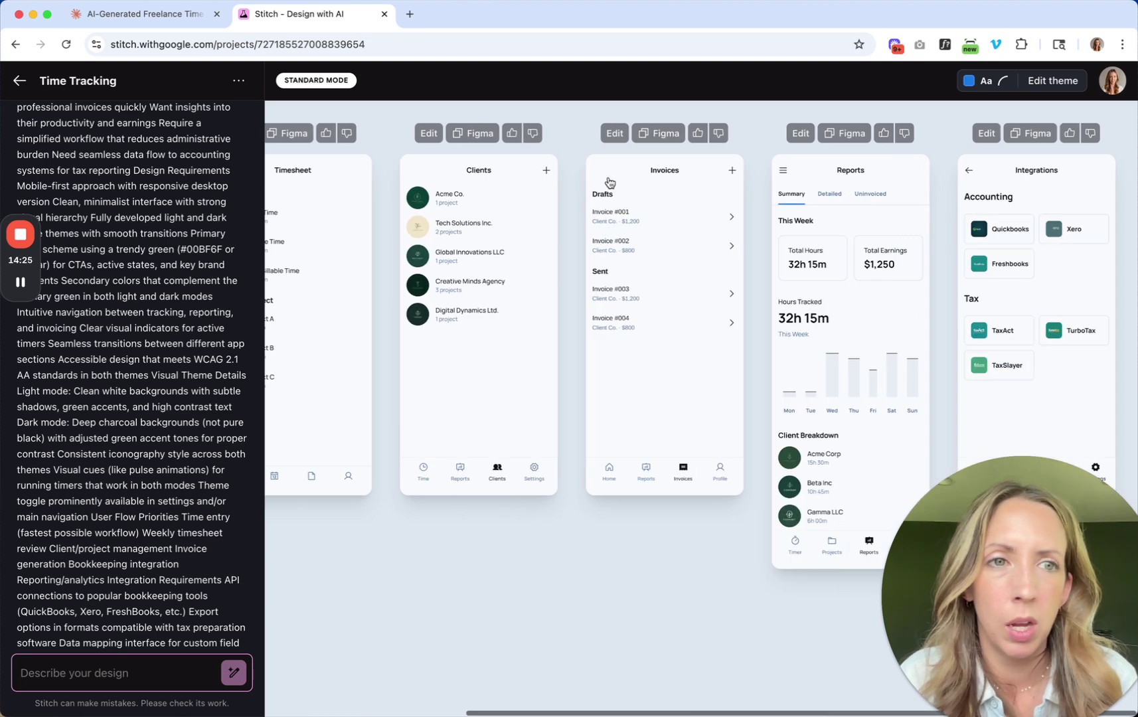
scroll(609, 183, left, 5)
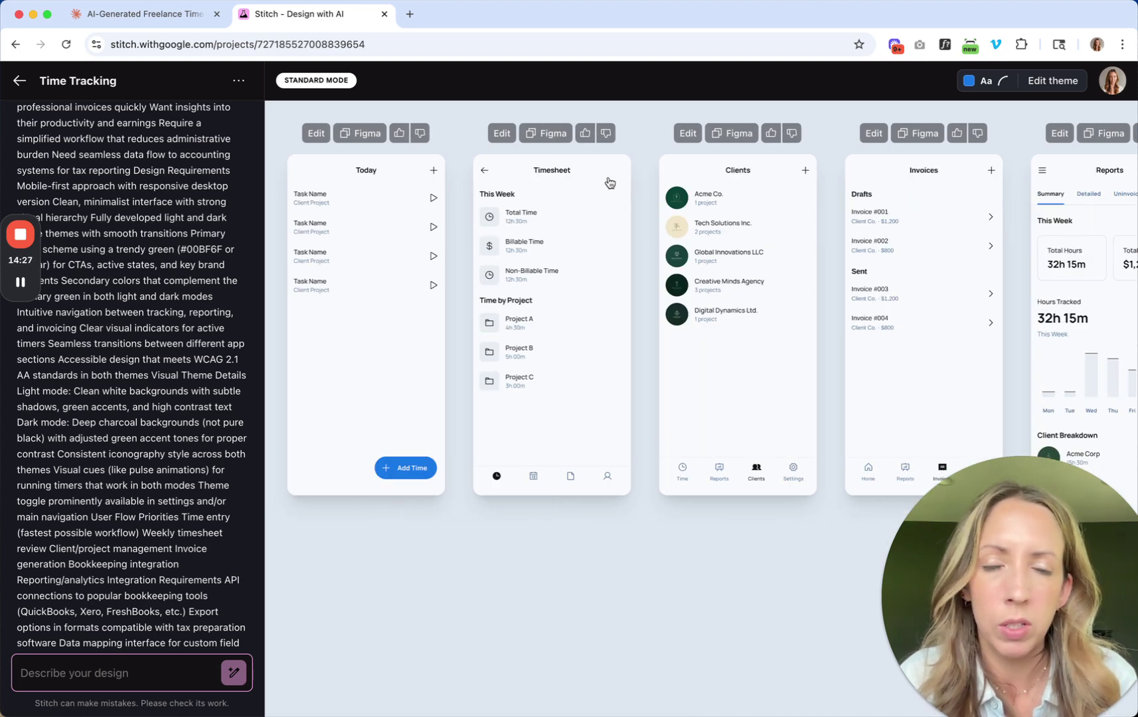
scroll(609, 183, right, 3)
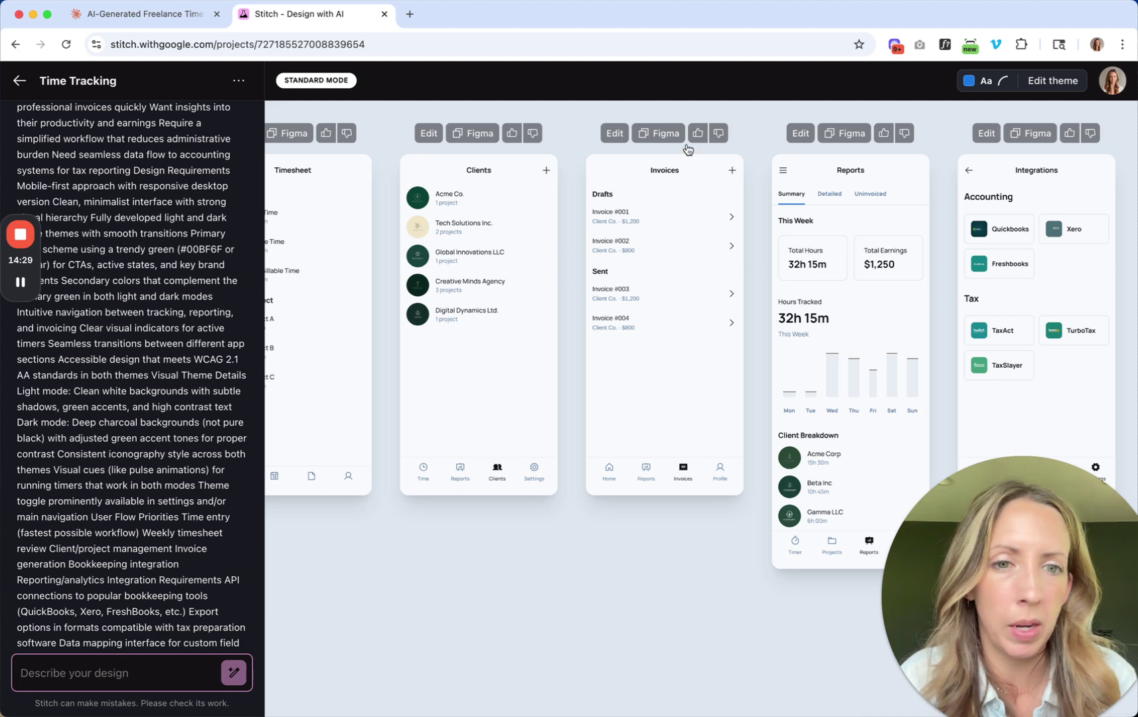
click(845, 135)
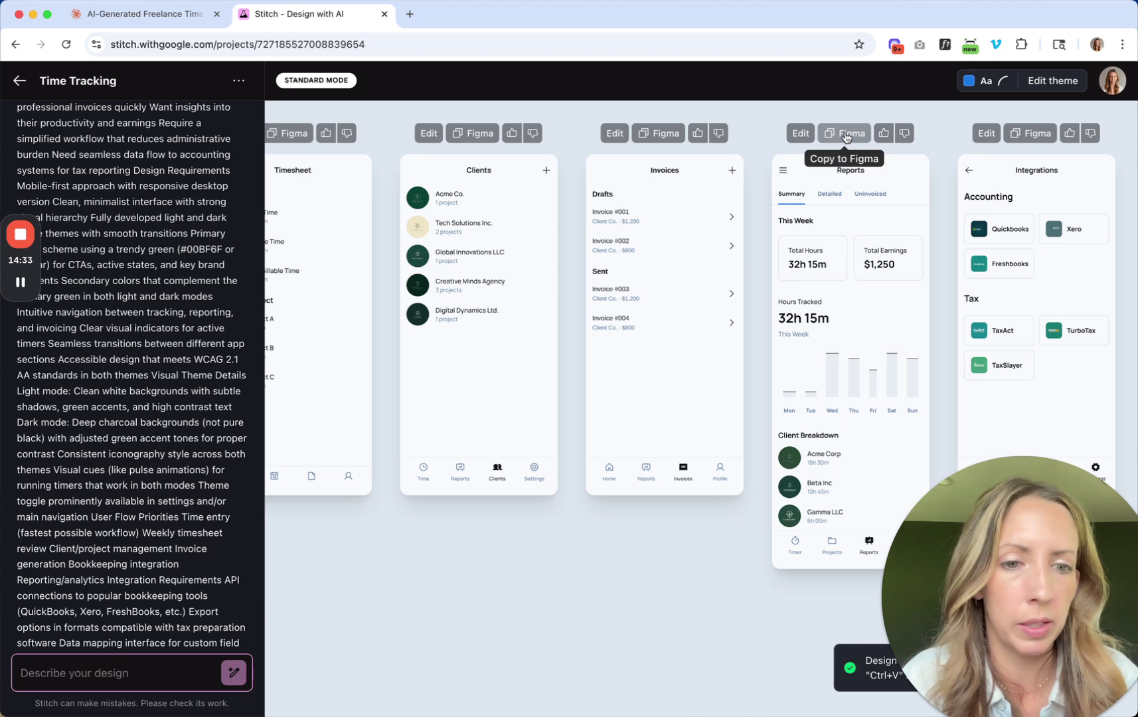
drag(990, 500, 978, 472)
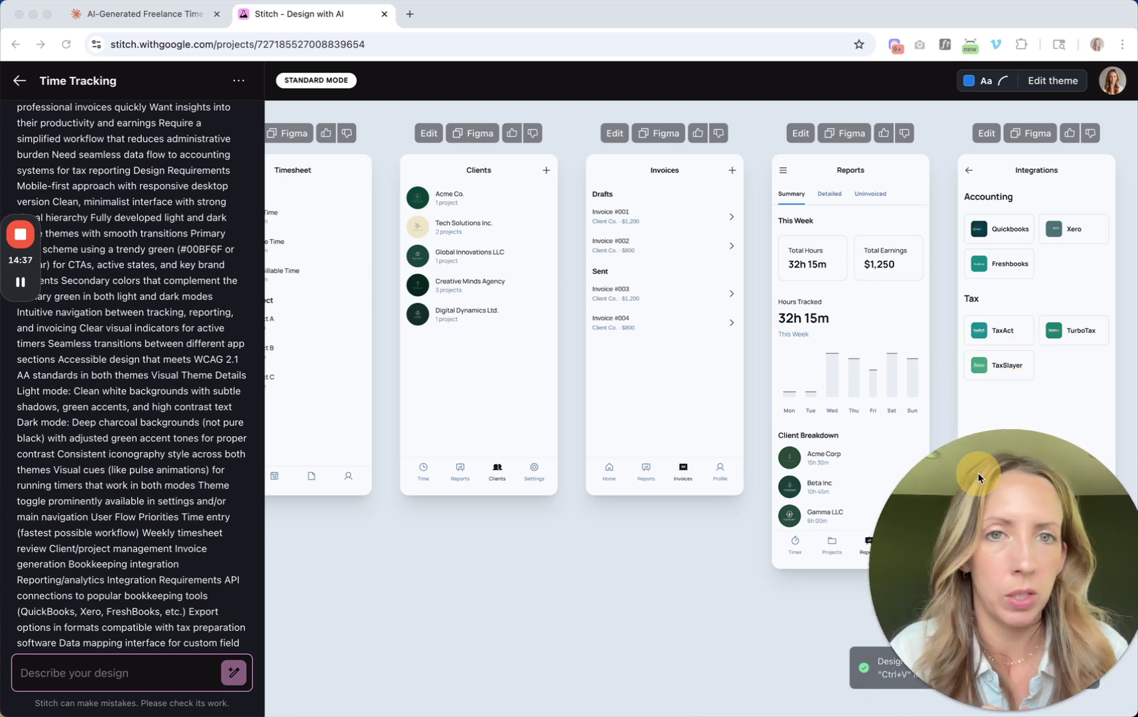
click(20, 282)
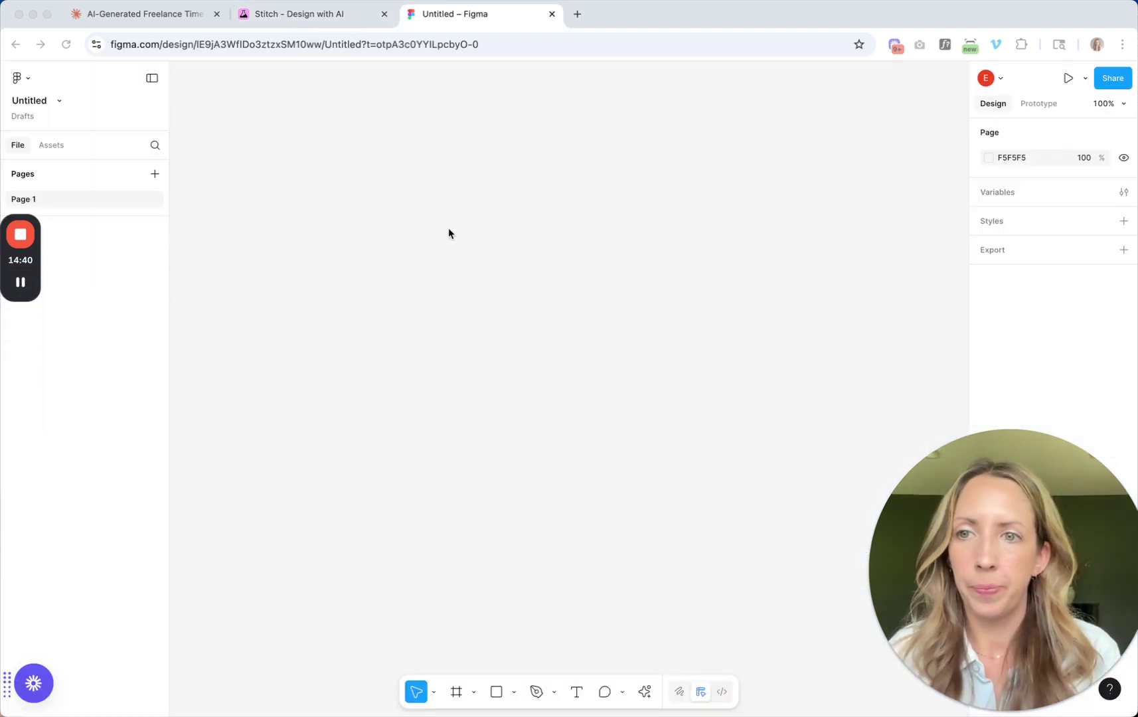
click(532, 220)
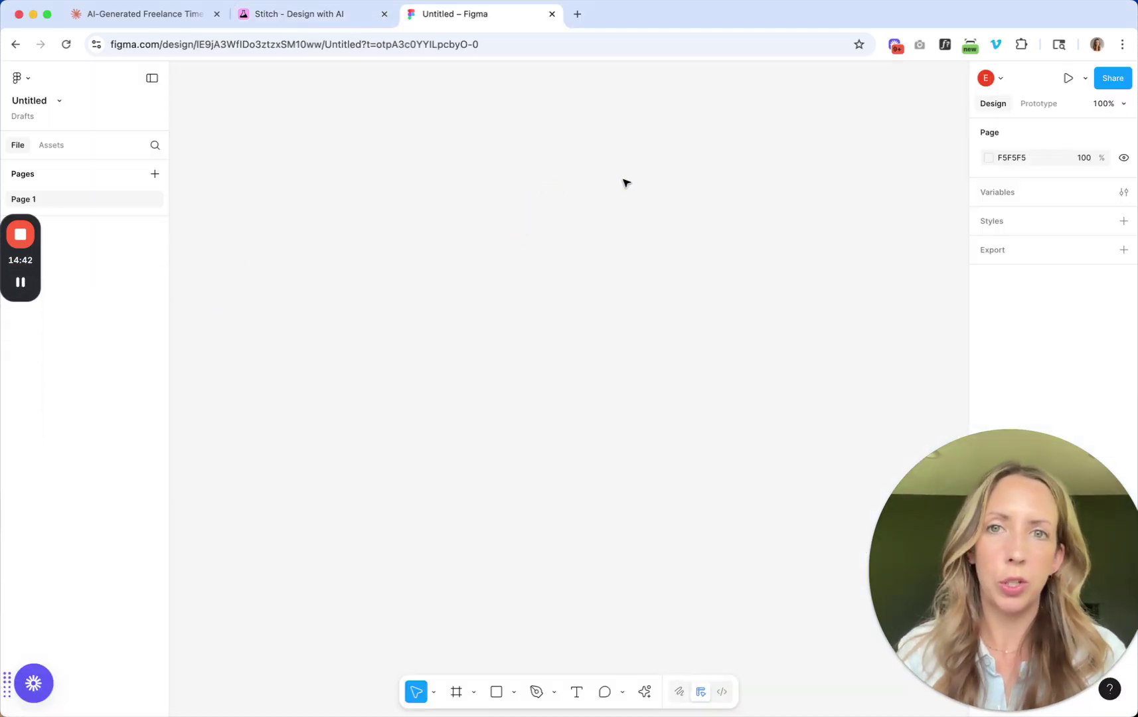
key(super+v)
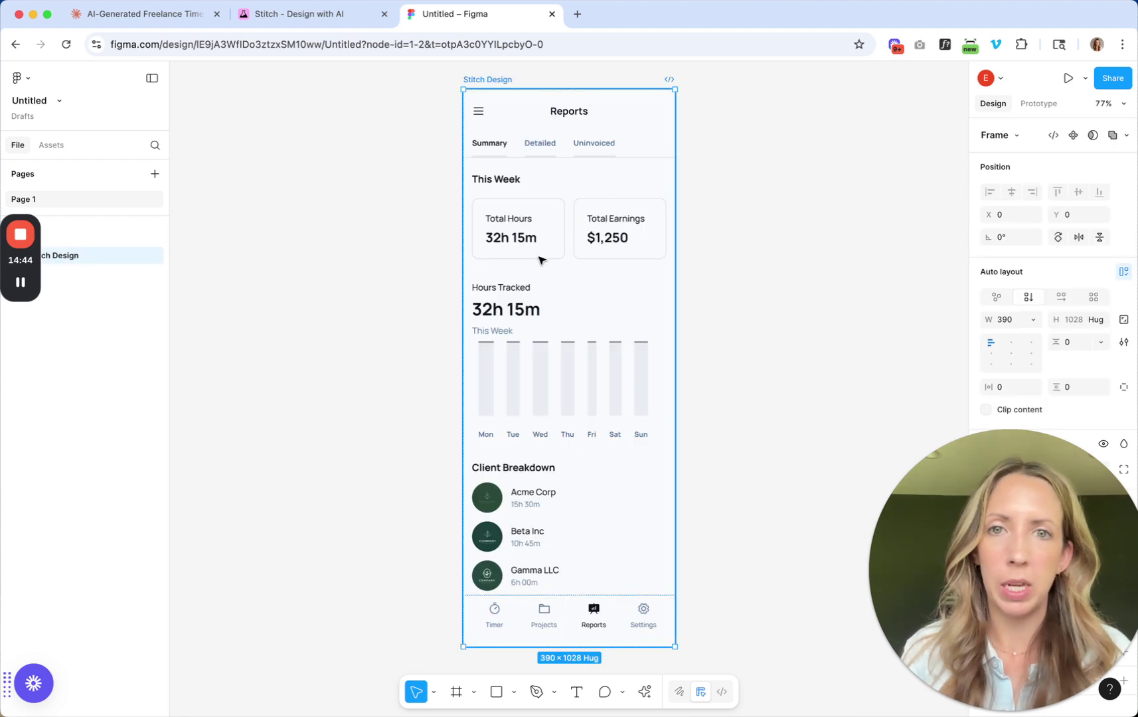
click(734, 231)
Step: Expand the Stitch Design layer through its nested frames down to the contents of Depth 2, Frame 0
mouse_move(33, 233)
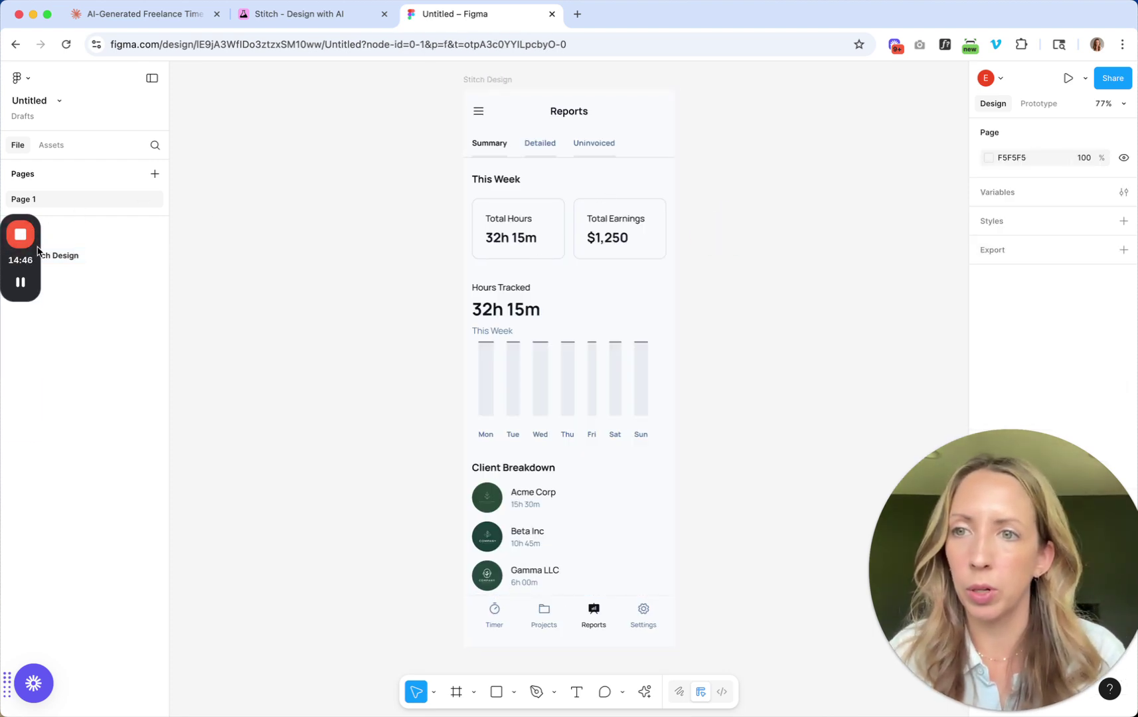
drag(27, 225, 22, 383)
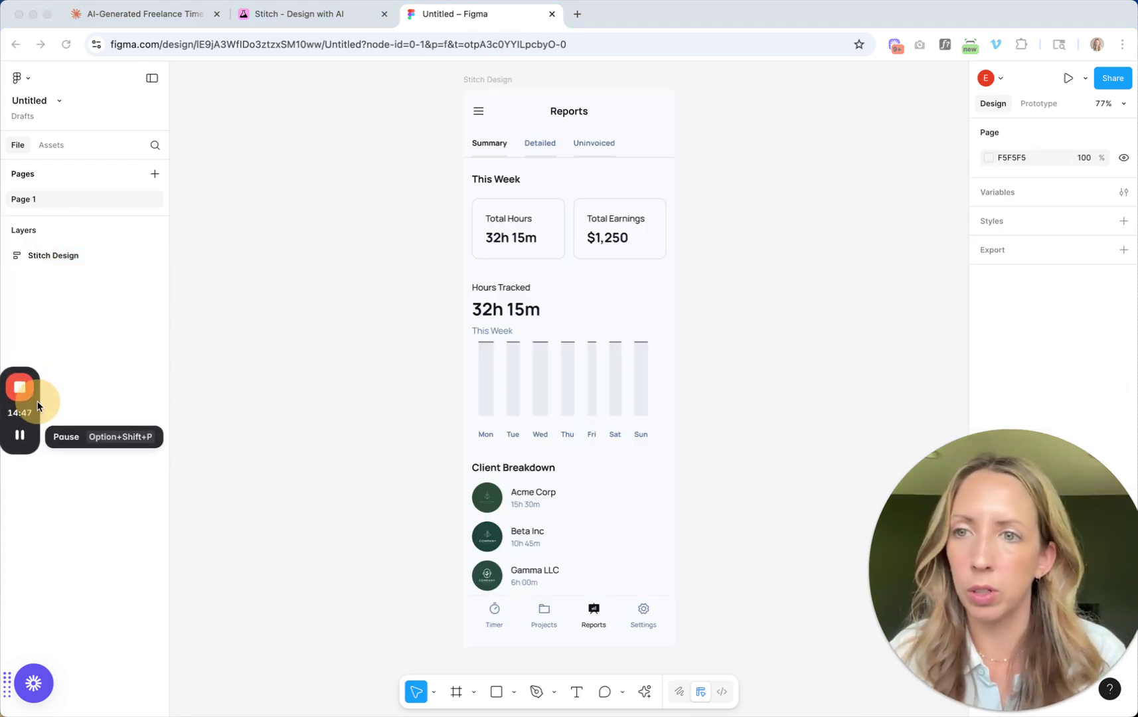
click(54, 256)
click(10, 256)
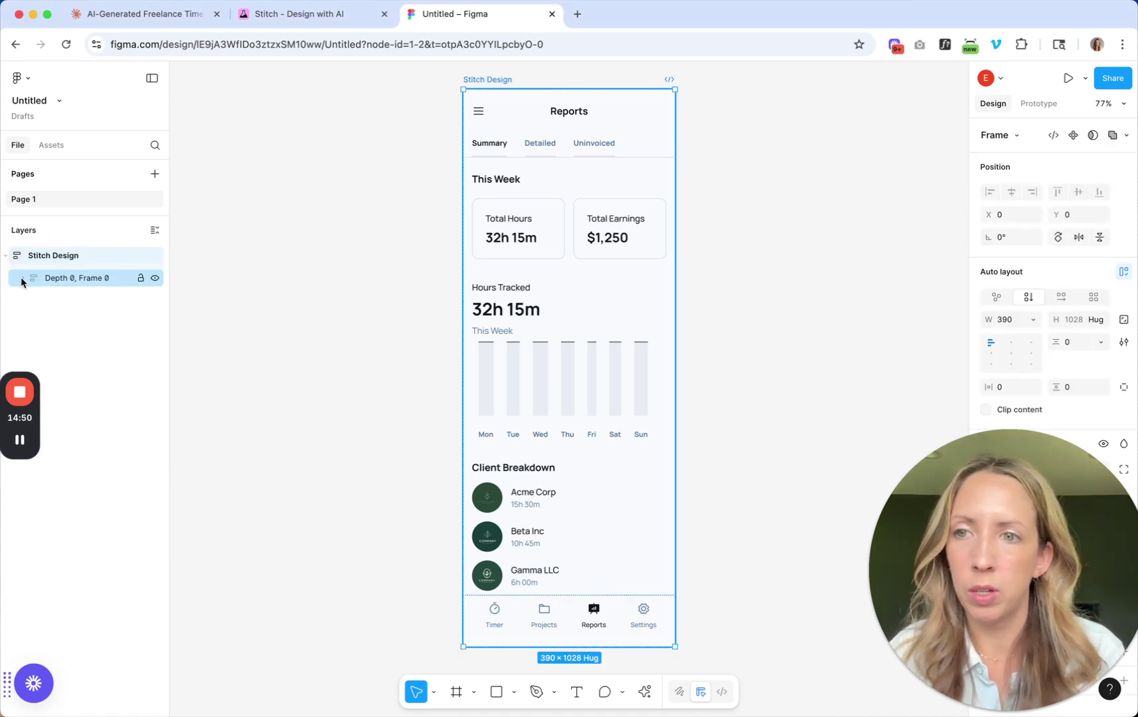
click(23, 277)
click(39, 301)
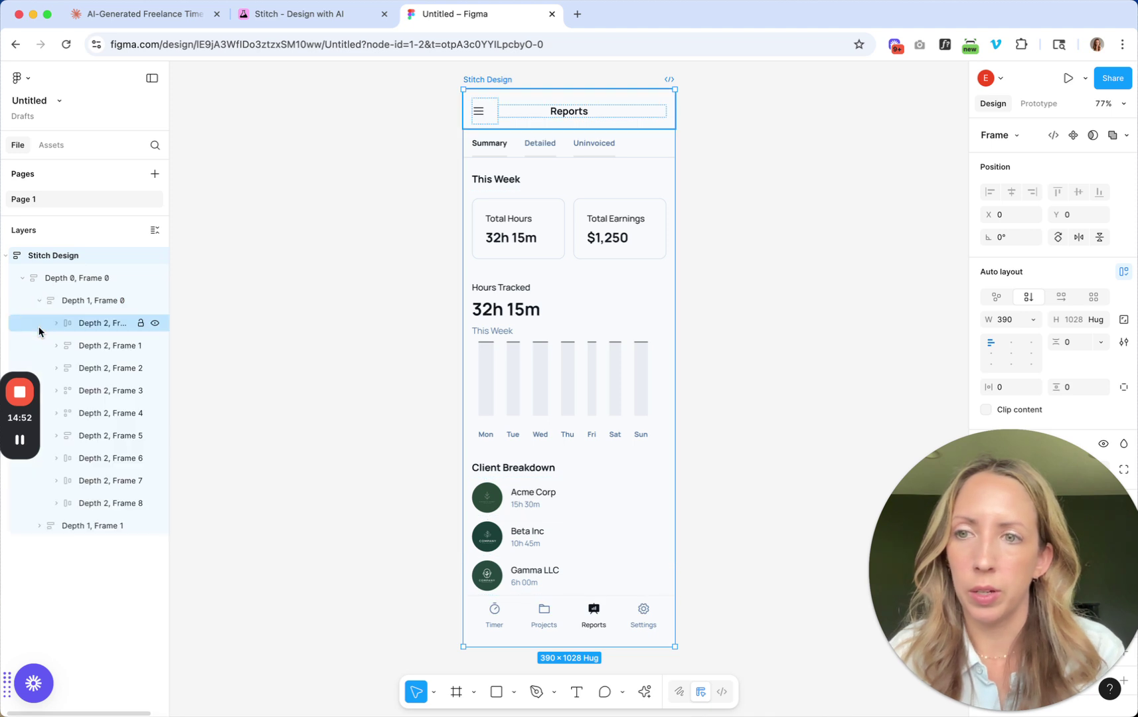
click(56, 323)
Step: Inspect the nested auto layout frames of the Reports screen, including the main content, the title header and the tab row
click(536, 224)
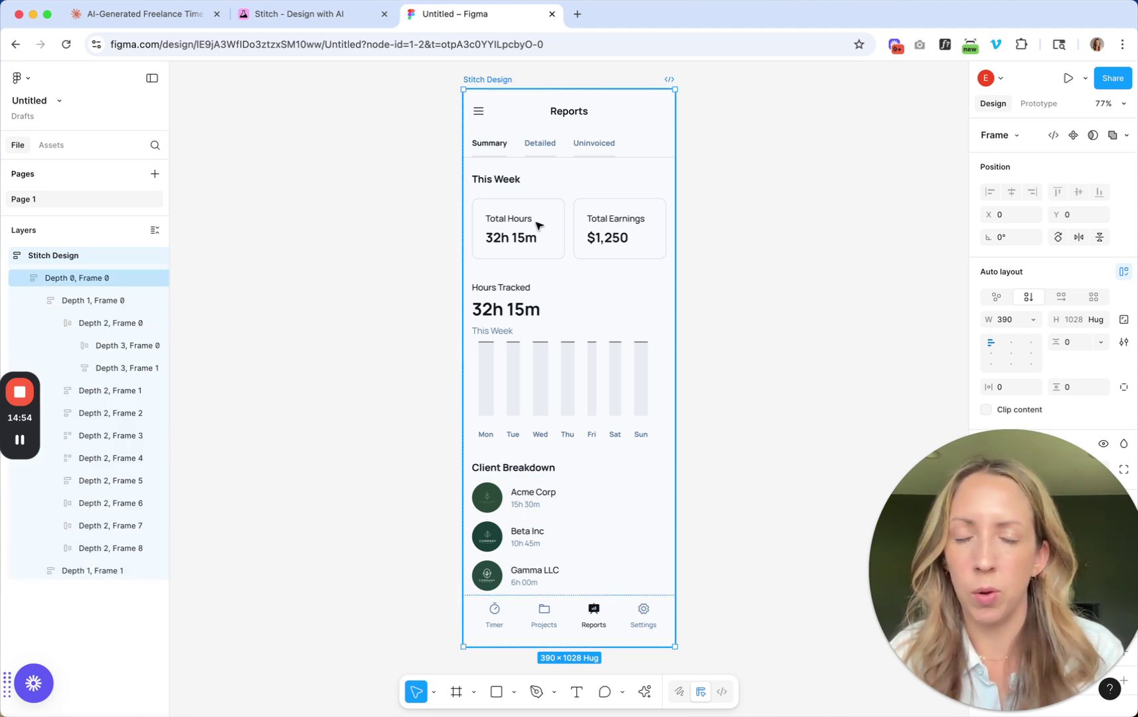
click(538, 224)
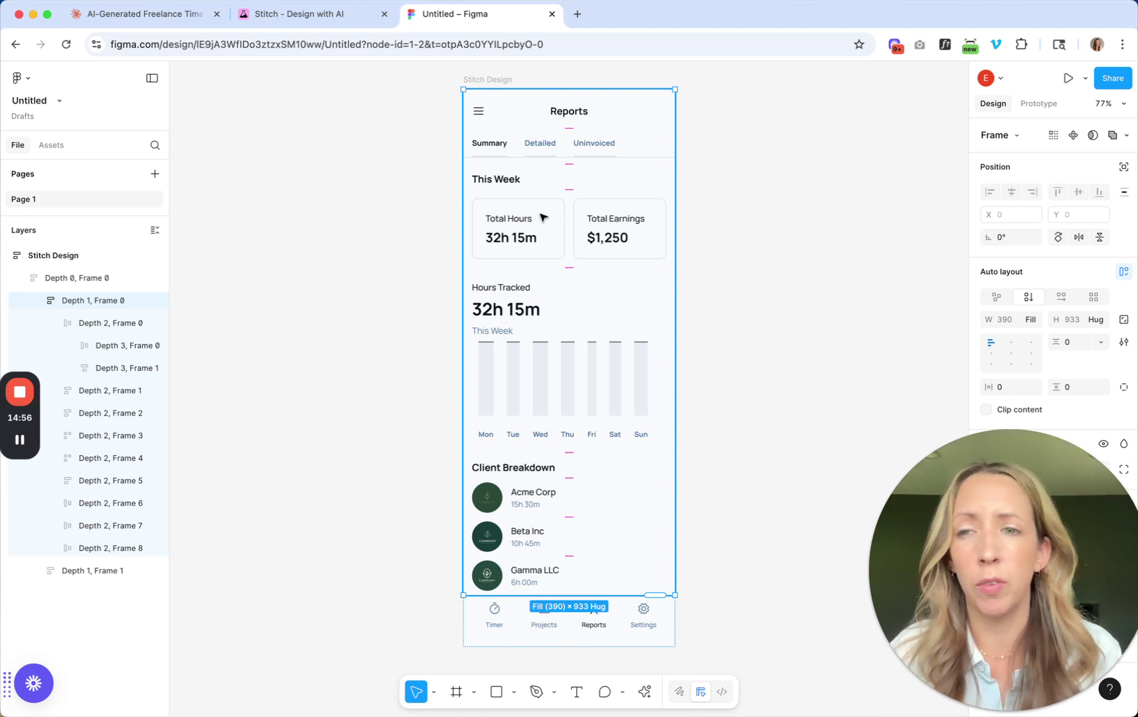
click(461, 206)
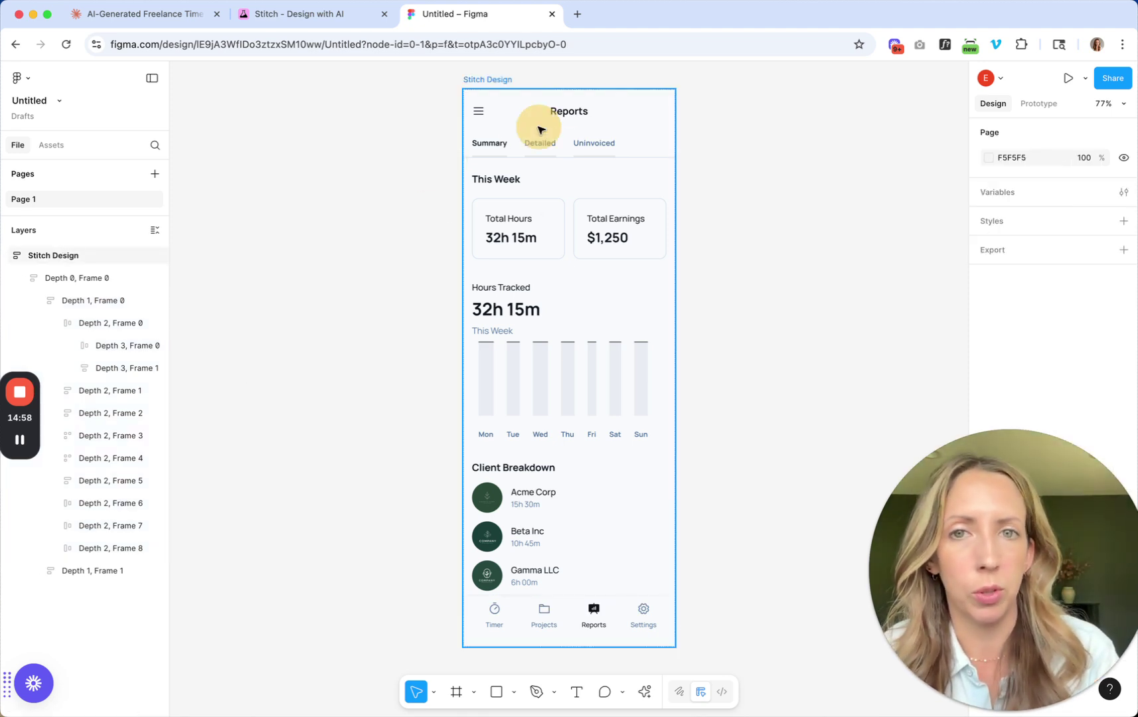
click(568, 111)
click(569, 110)
click(569, 142)
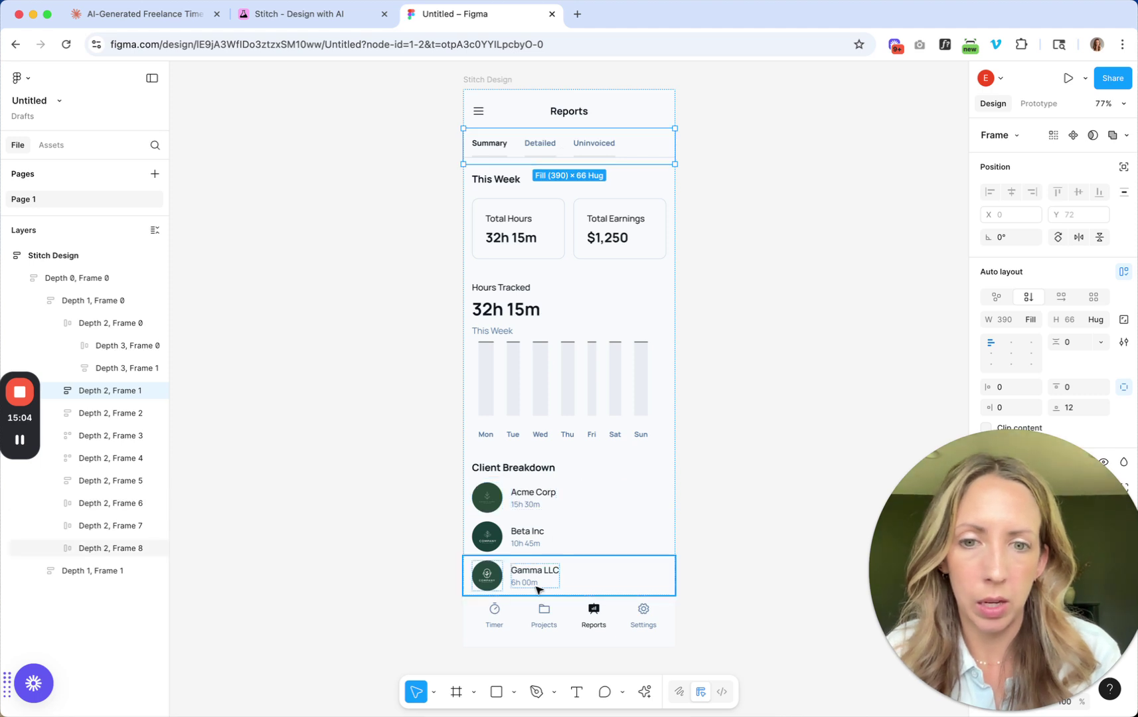
Step: Reorder the Client Breakdown rows to Beta Inc, Gamma LLC, Acme Corp
click(604, 573)
drag(604, 573, 602, 500)
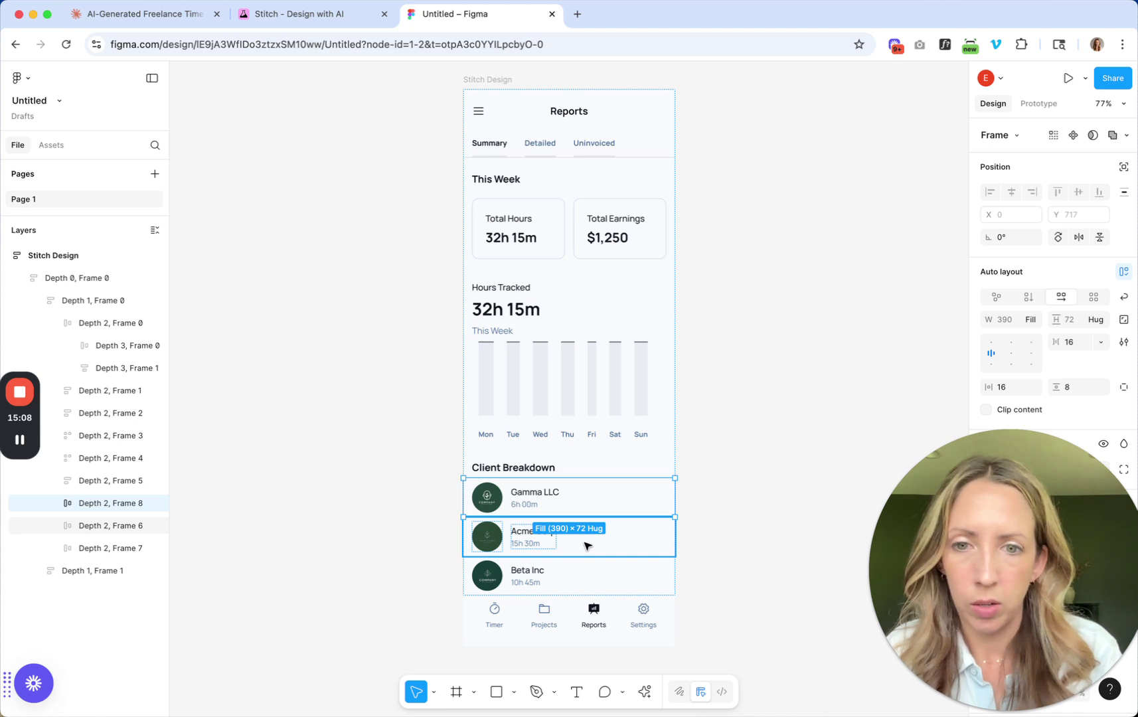
drag(587, 577, 589, 508)
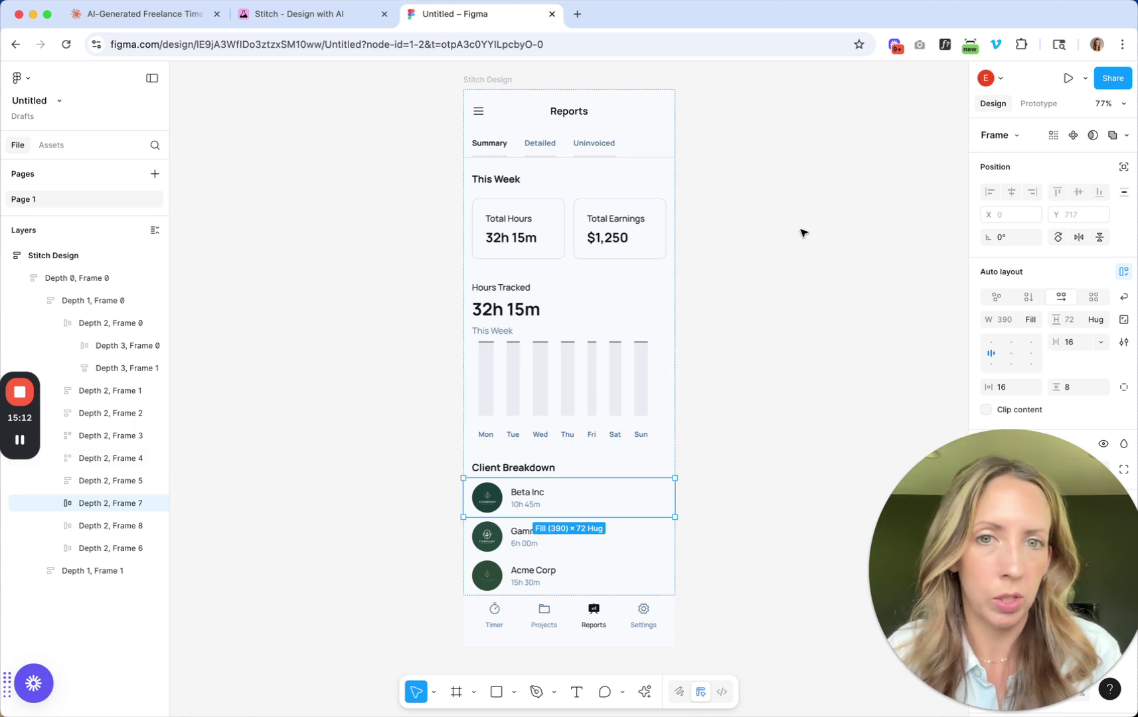
Step: Try the Hours Tracked section above the Total Hours and Total Earnings cards, and return the cards to their place under This Week
drag(638, 338, 633, 267)
drag(582, 425, 582, 237)
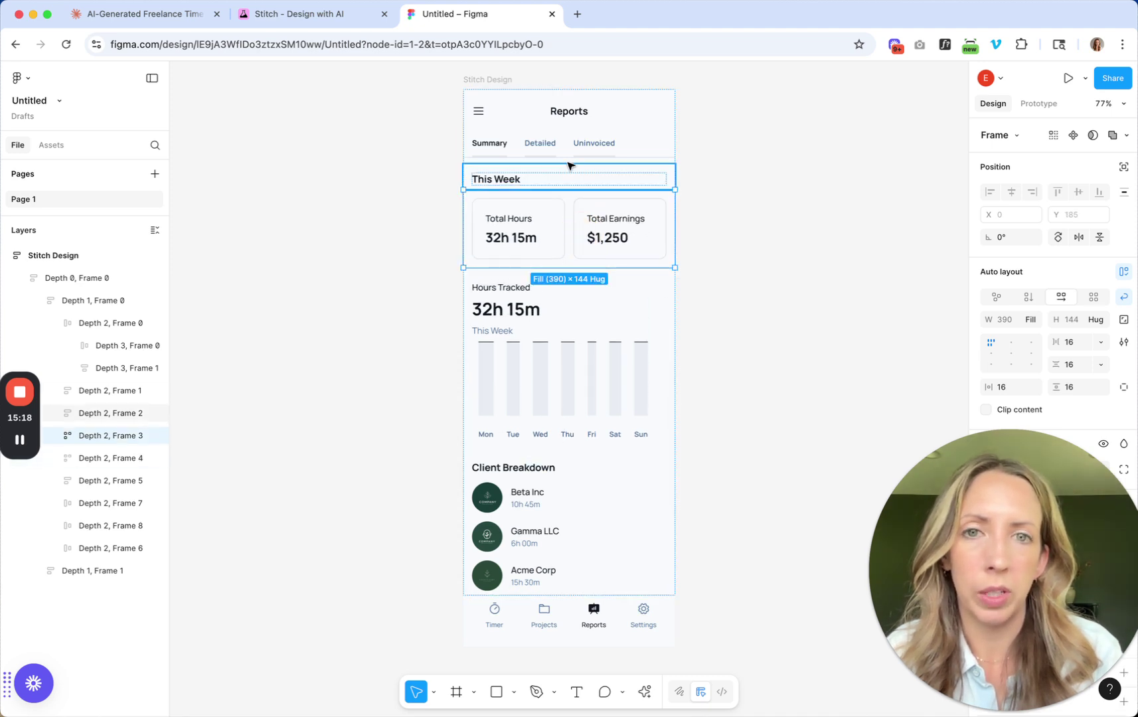
click(310, 208)
Step: Inspect the whole Stitch Design frame and the nested frame holding its Timer, Projects, Reports and Settings navigation bar
click(473, 73)
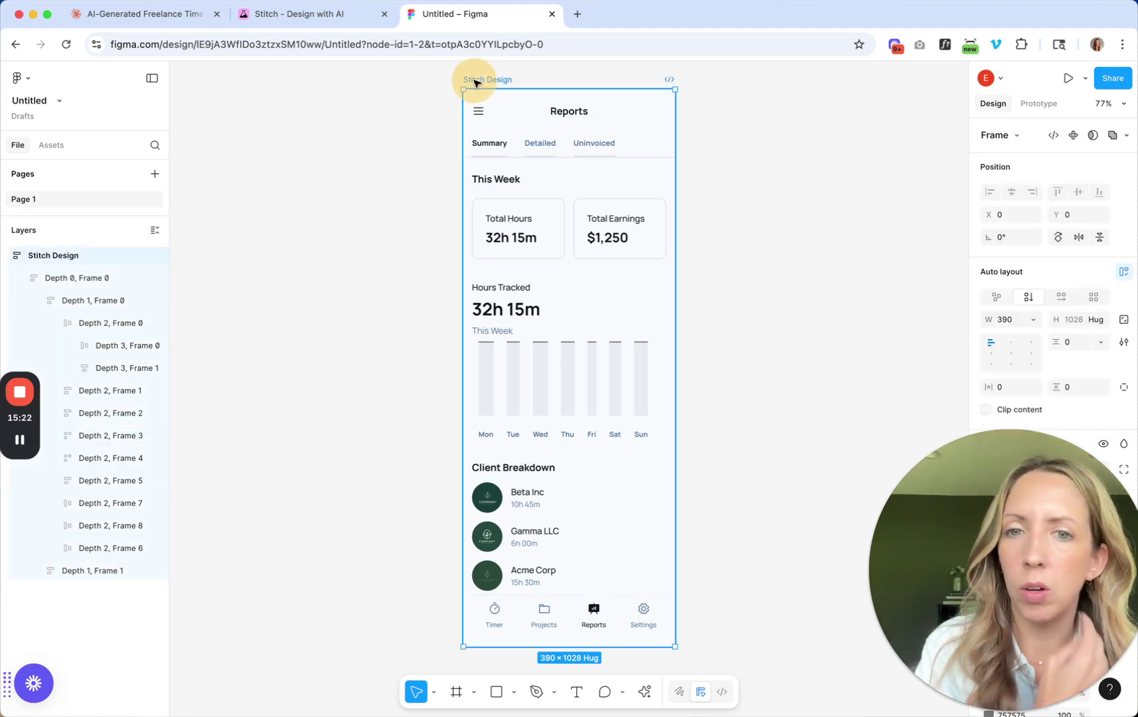
scroll(477, 81, right, 5)
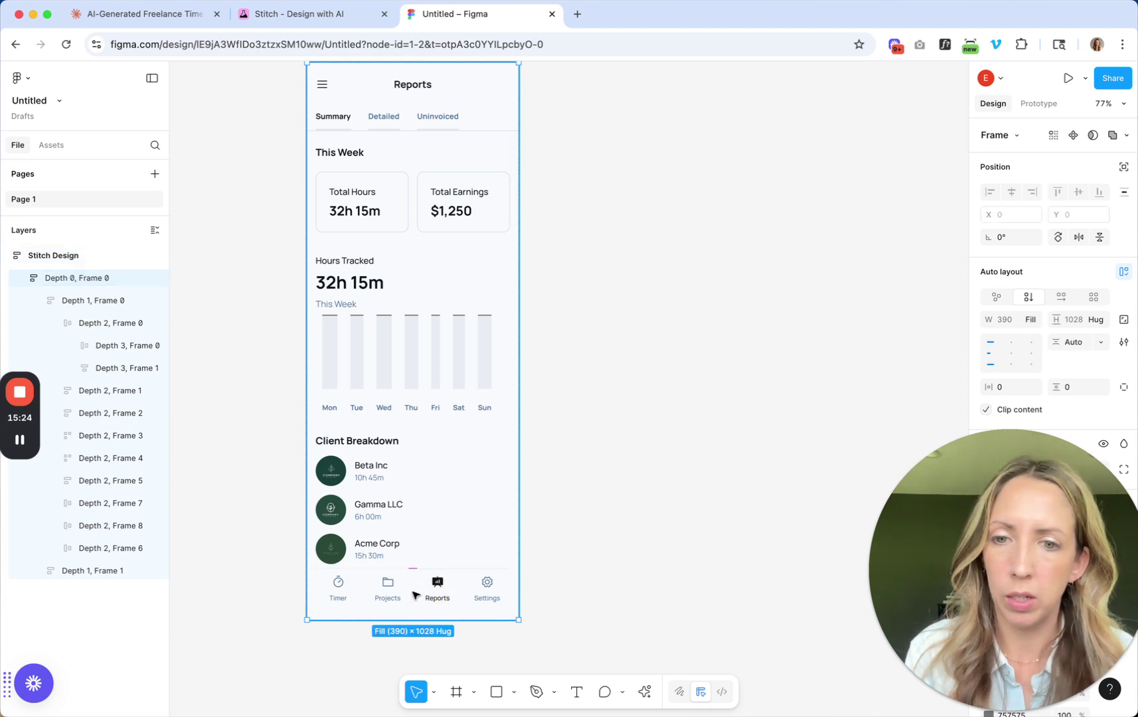
click(411, 595)
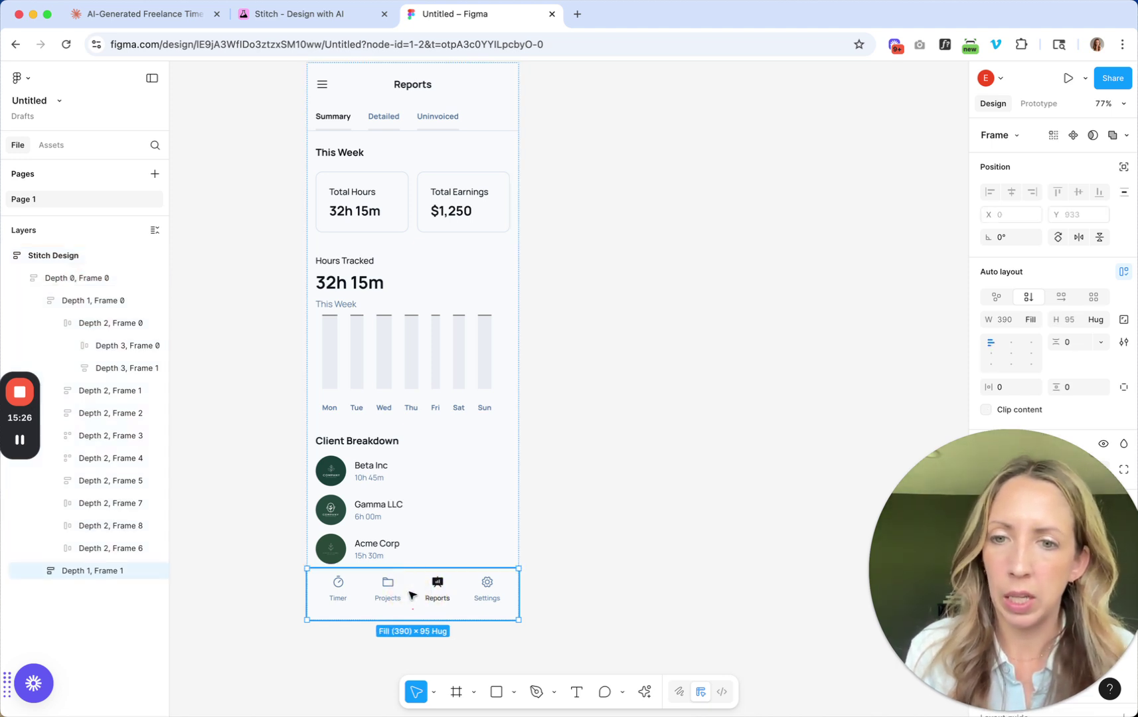
scroll(412, 595, right, 1)
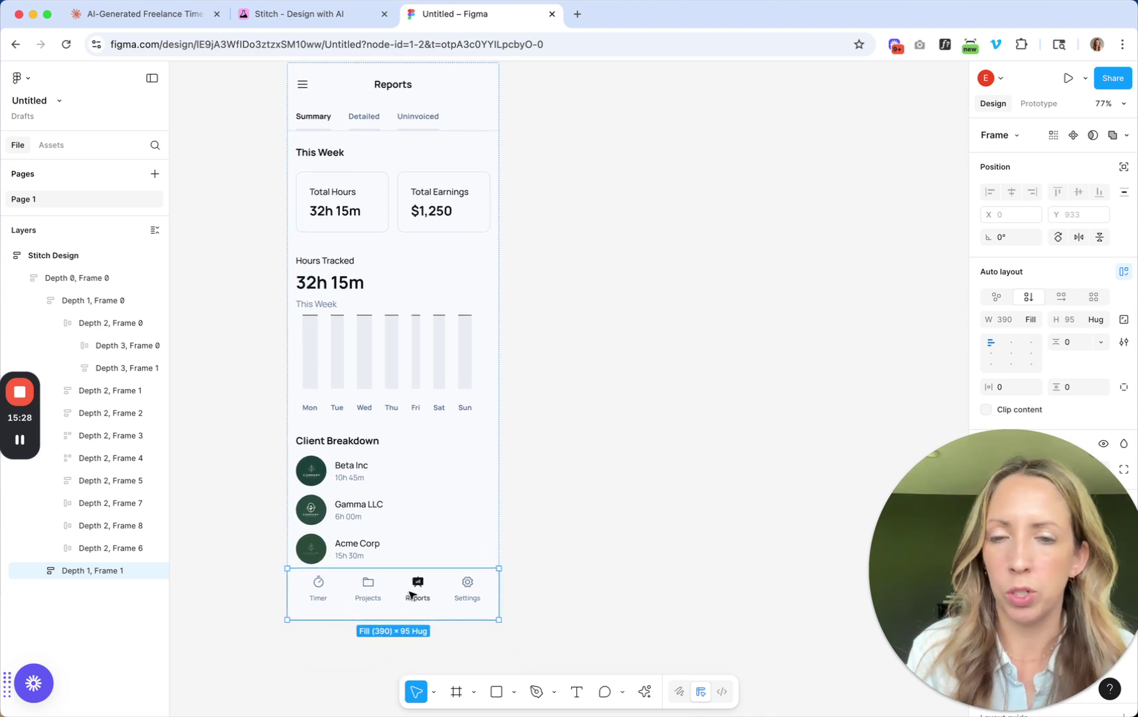
click(548, 534)
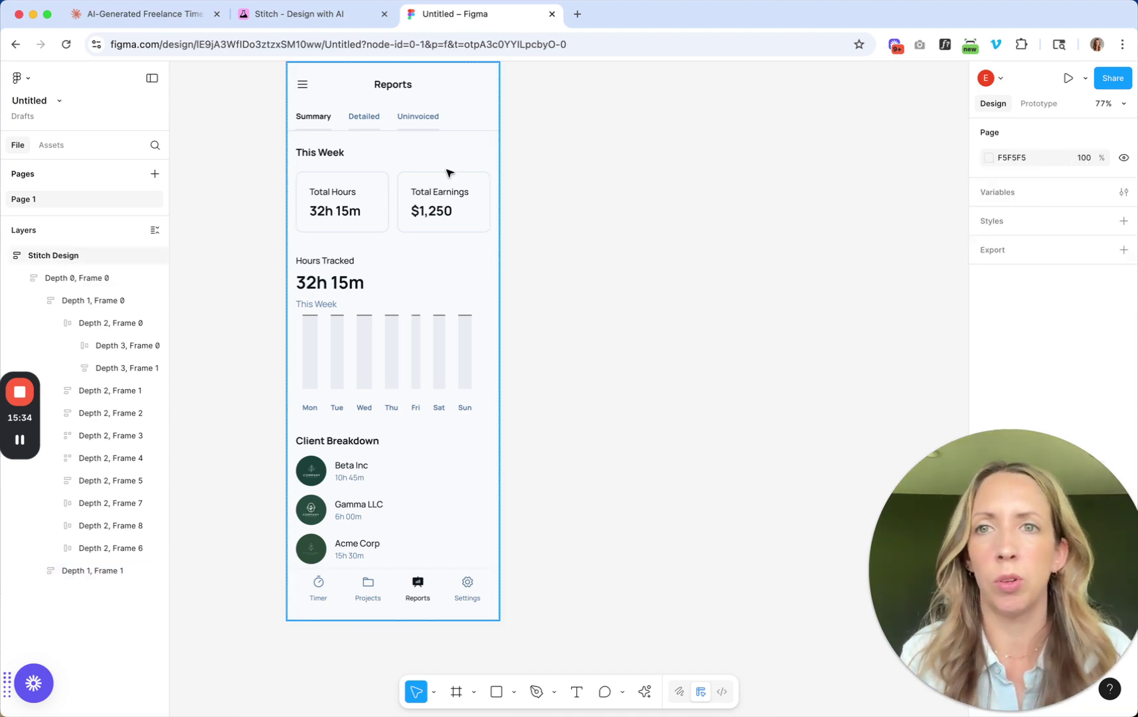
Step: Switch back to Stitch and view the Invoices, Timesheet and Today screens enlarged one after another
click(292, 18)
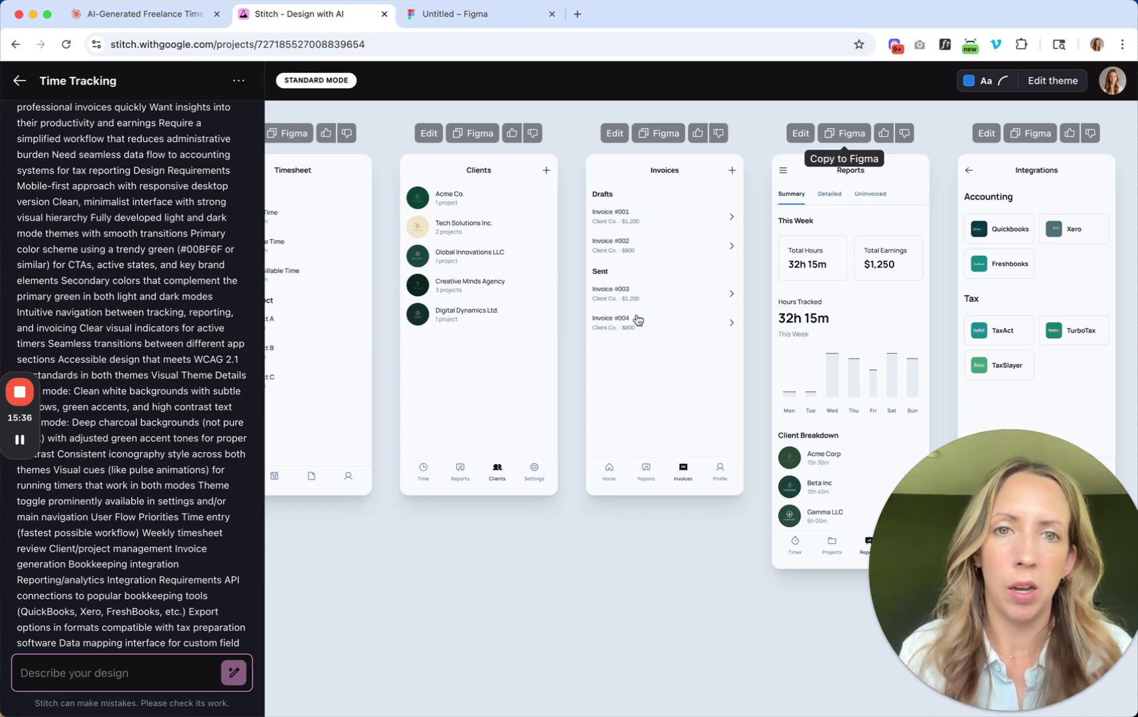
click(613, 365)
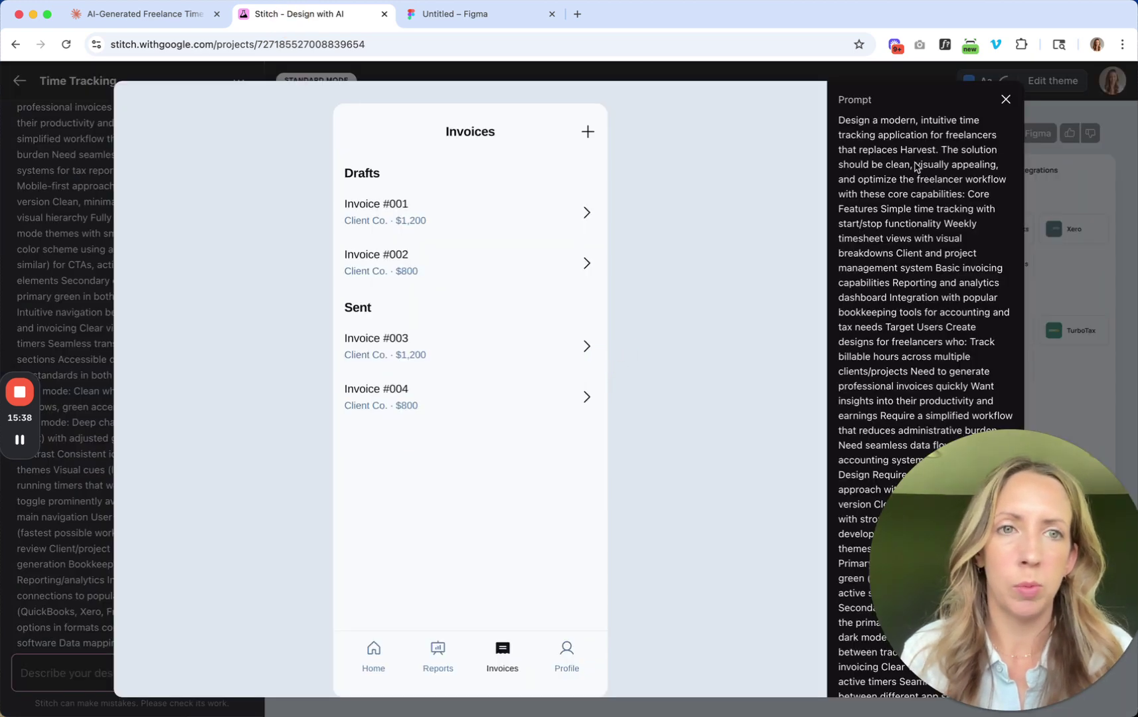
click(1005, 99)
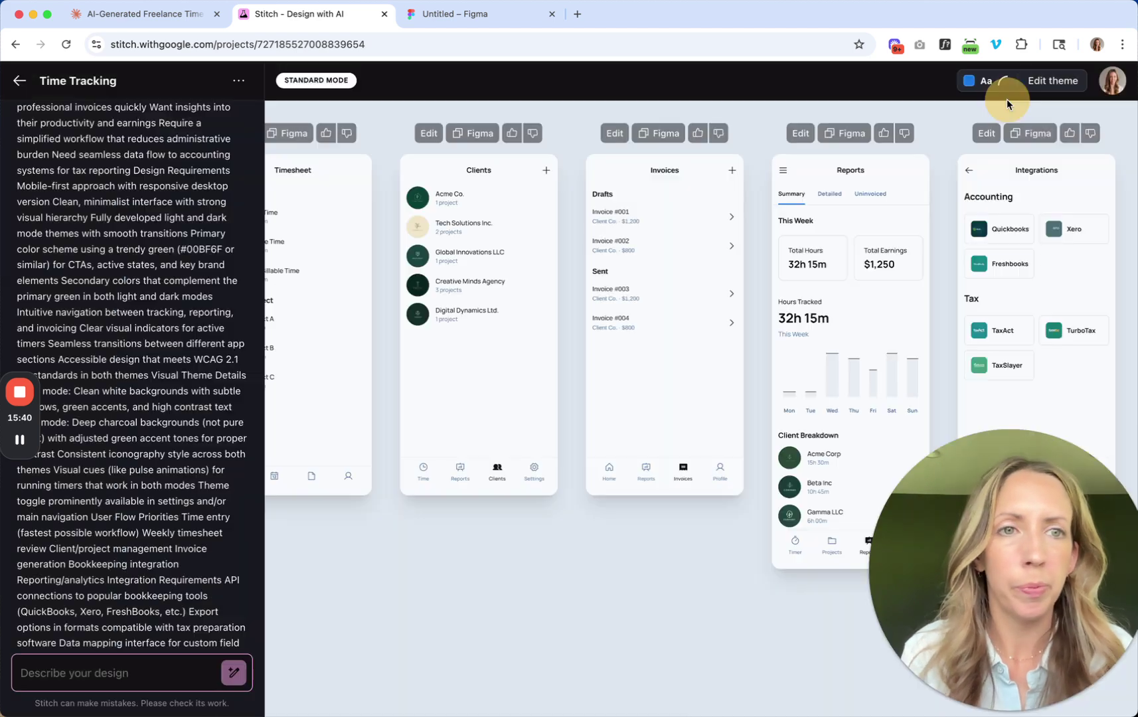
scroll(425, 276, left, 5)
click(541, 216)
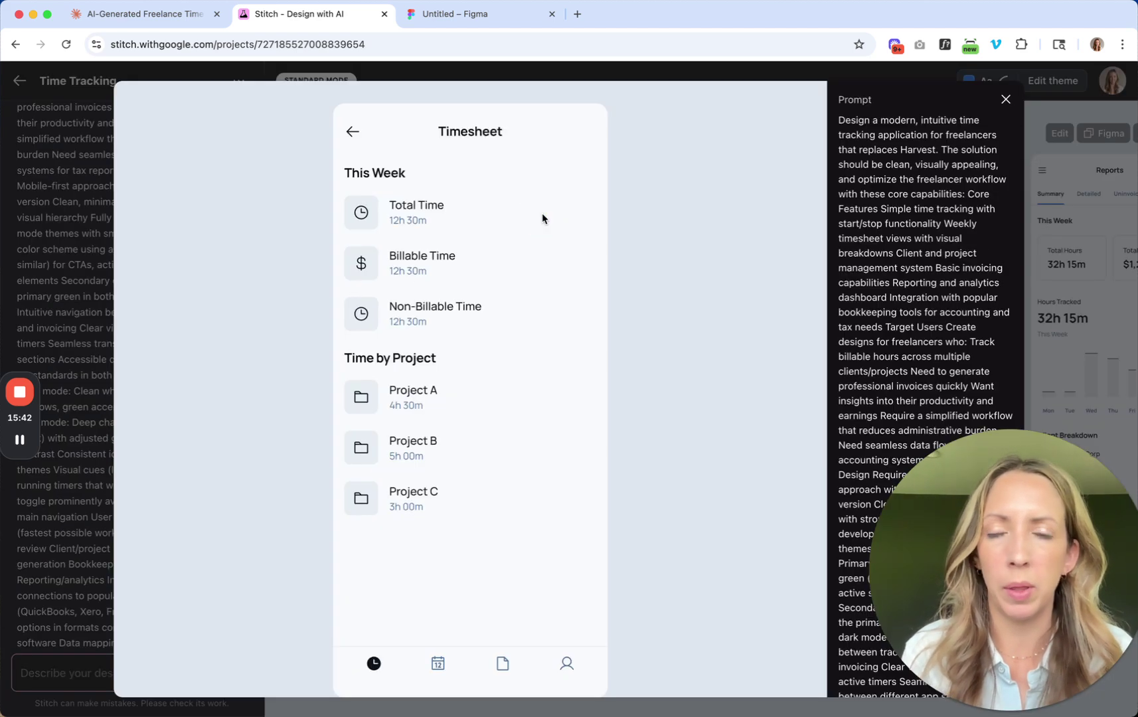
click(1005, 99)
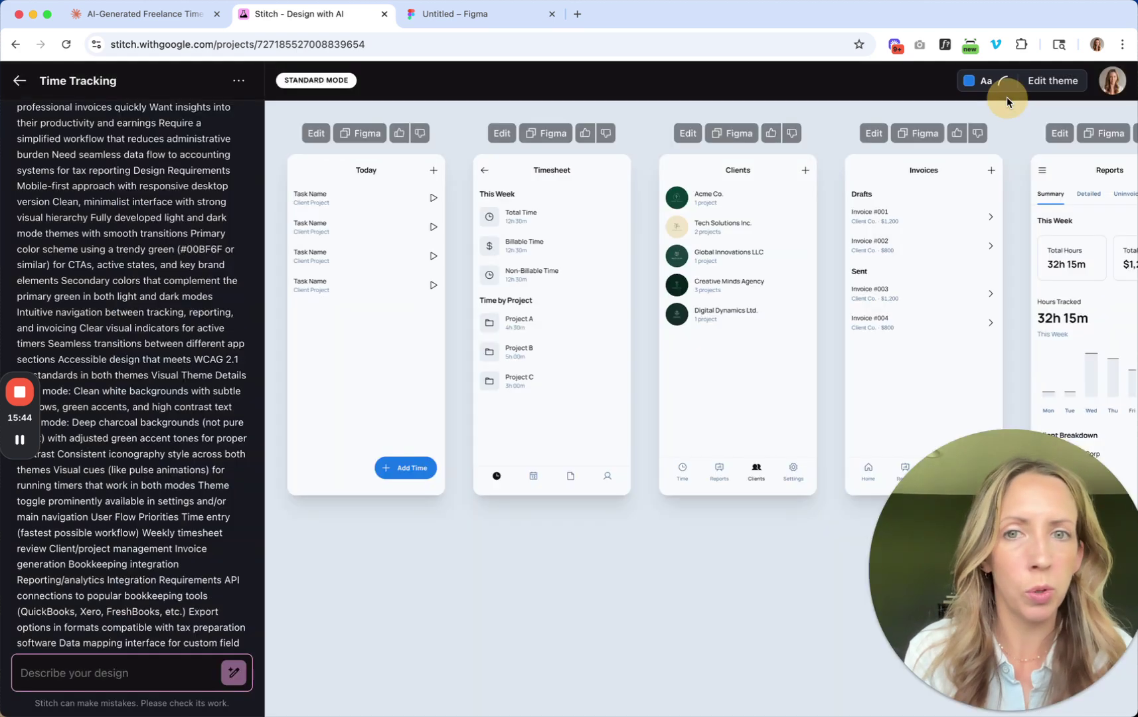
click(398, 353)
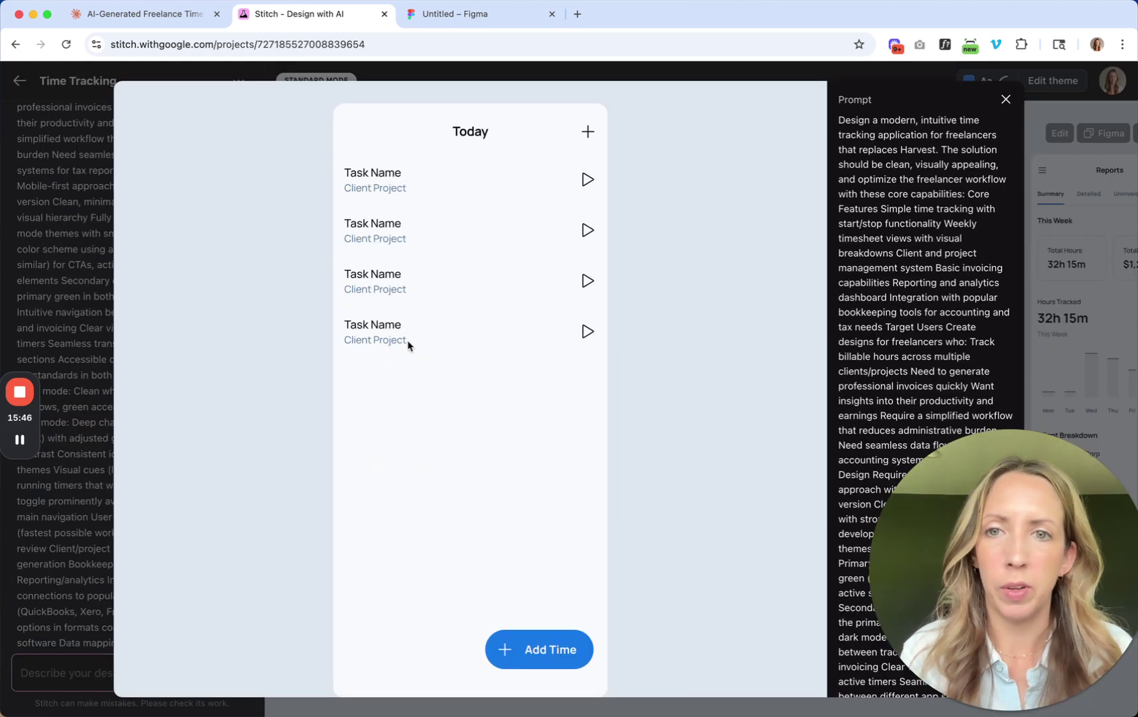
click(1004, 97)
scroll(720, 291, right, 5)
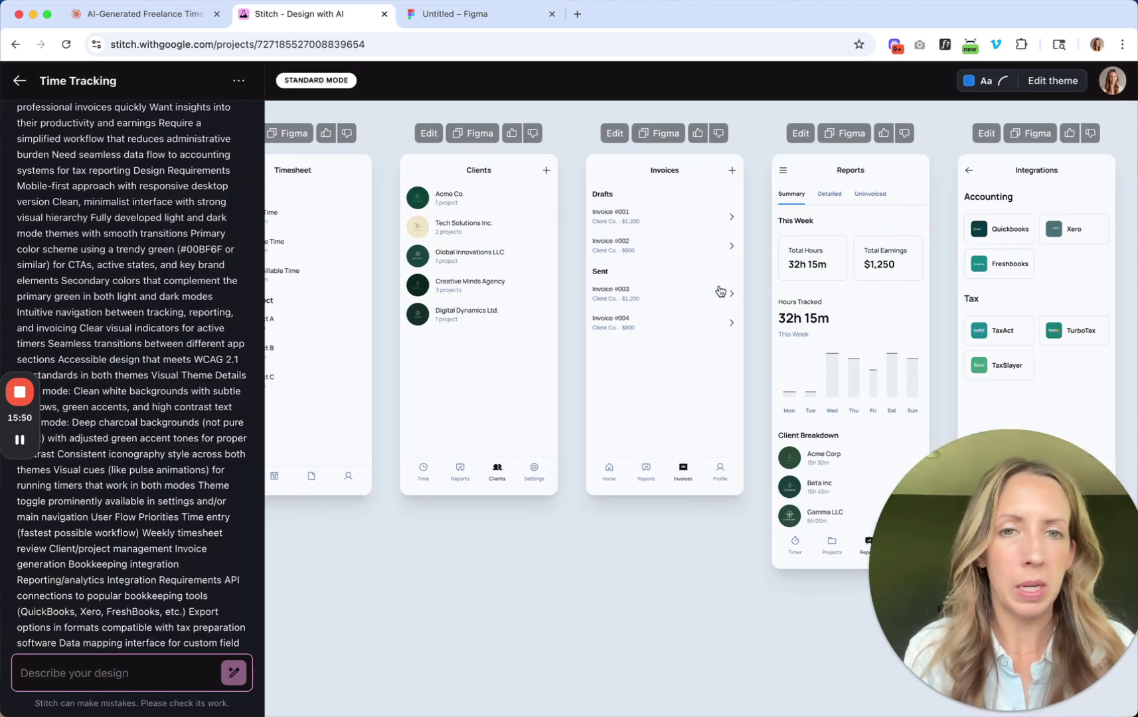